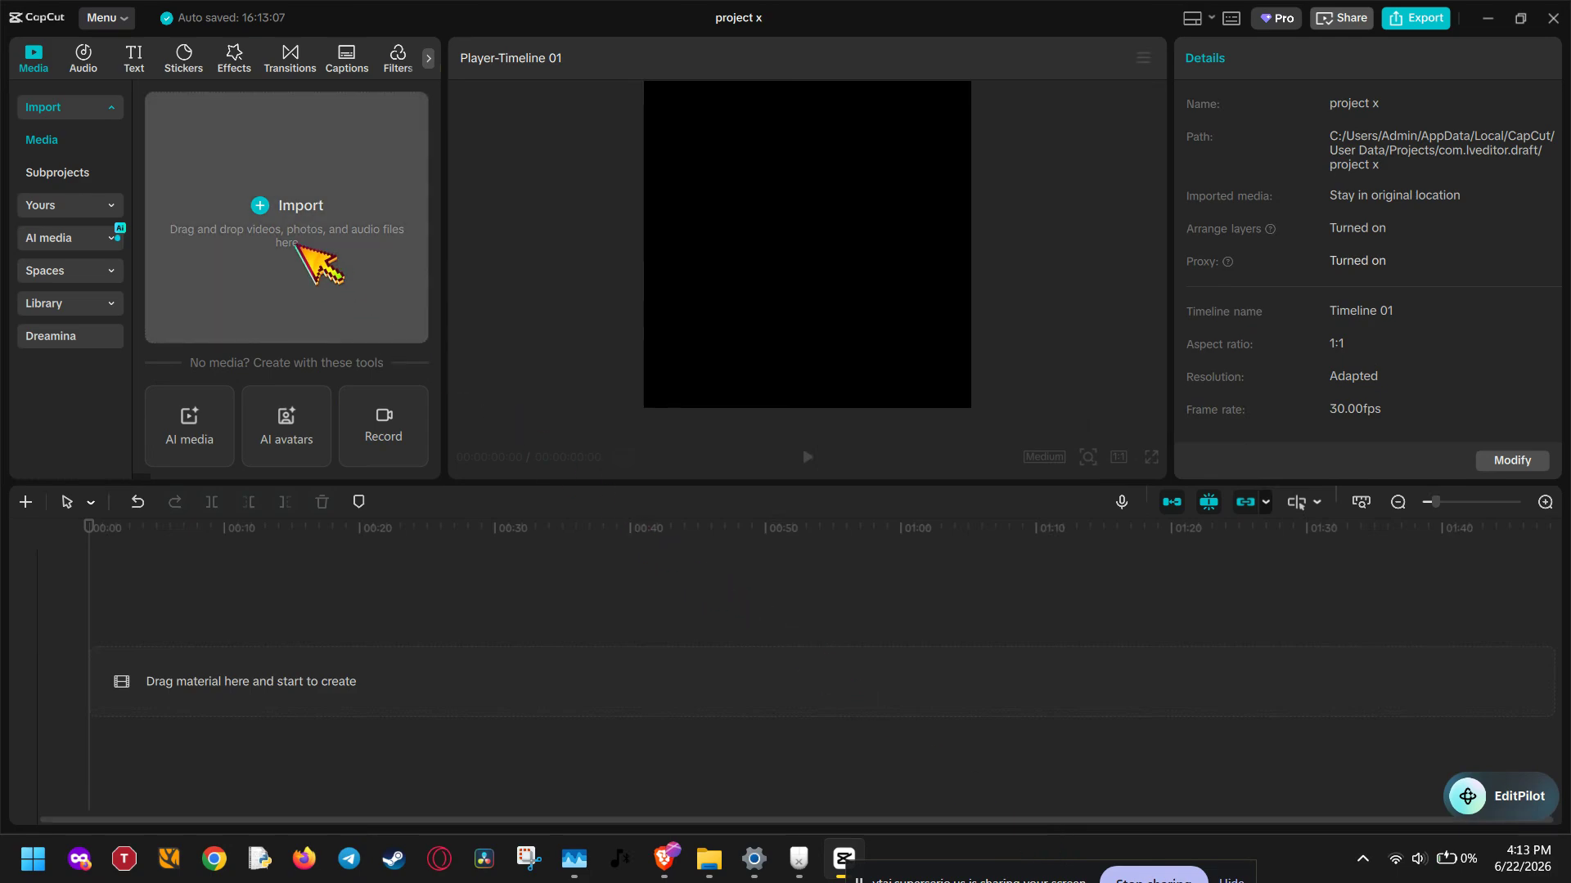
Import the six photos and audio.MP3 from the Assets folder, leaving out the GIF and the other music files
click(277, 165)
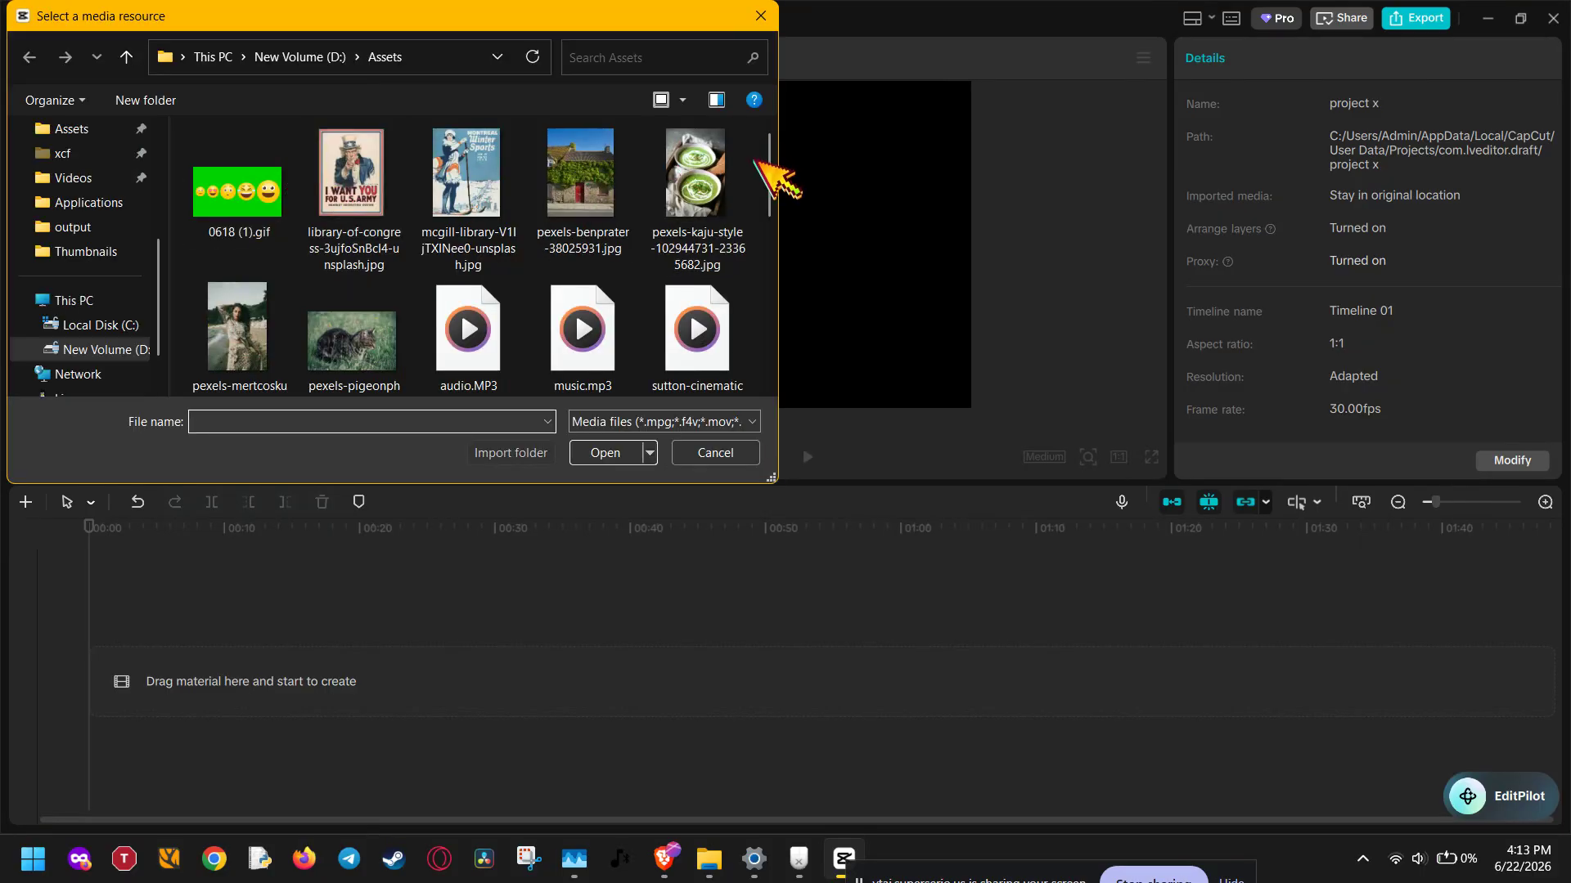
drag(753, 160, 245, 335)
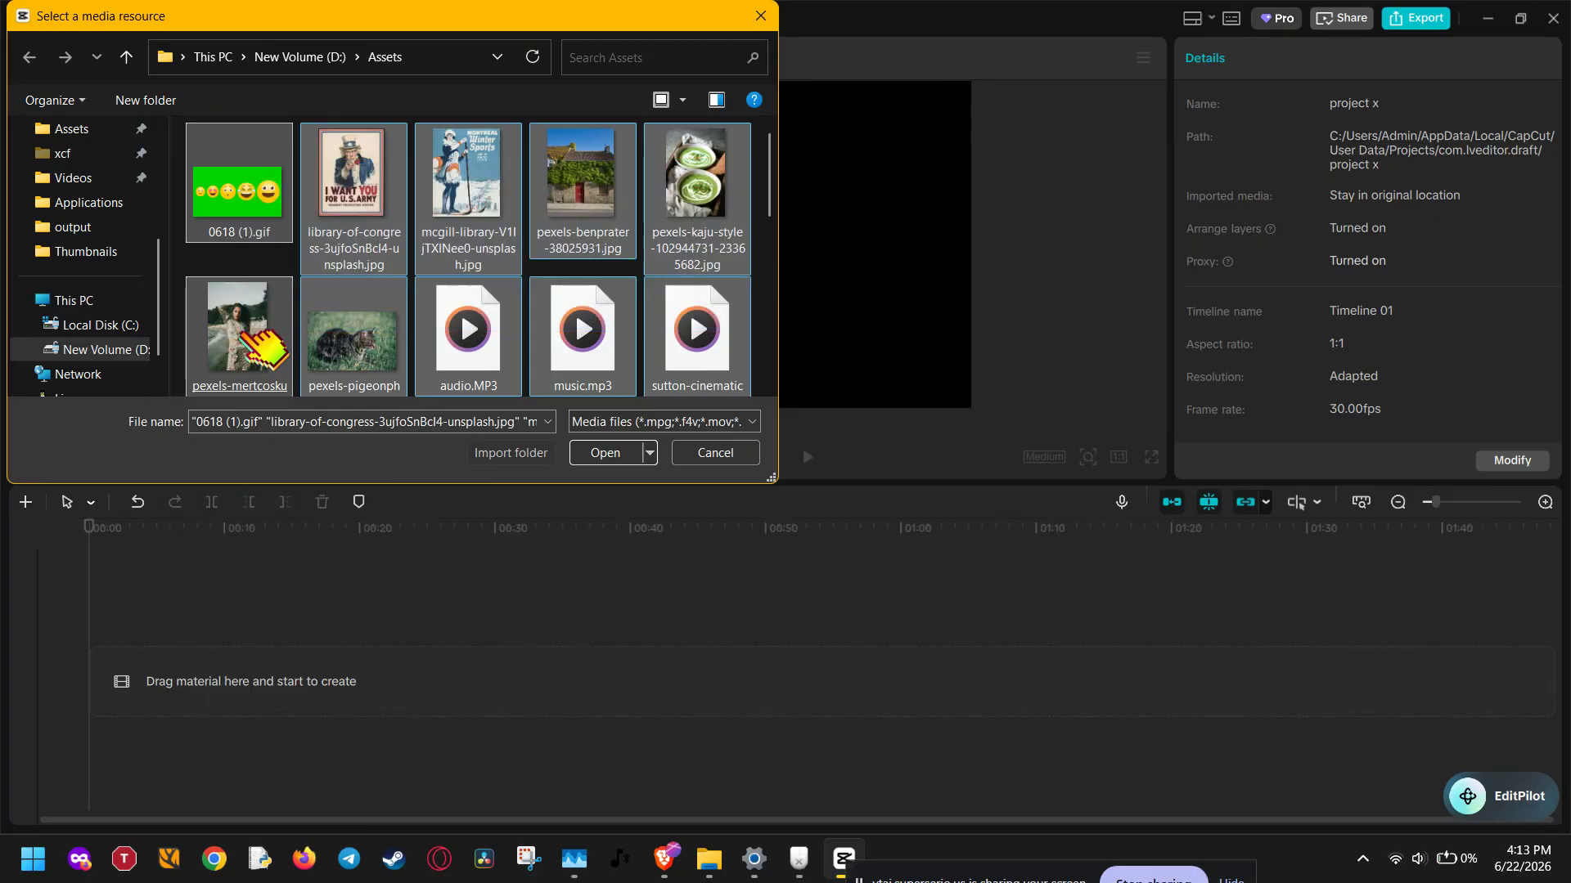
ctrl+click(258, 233)
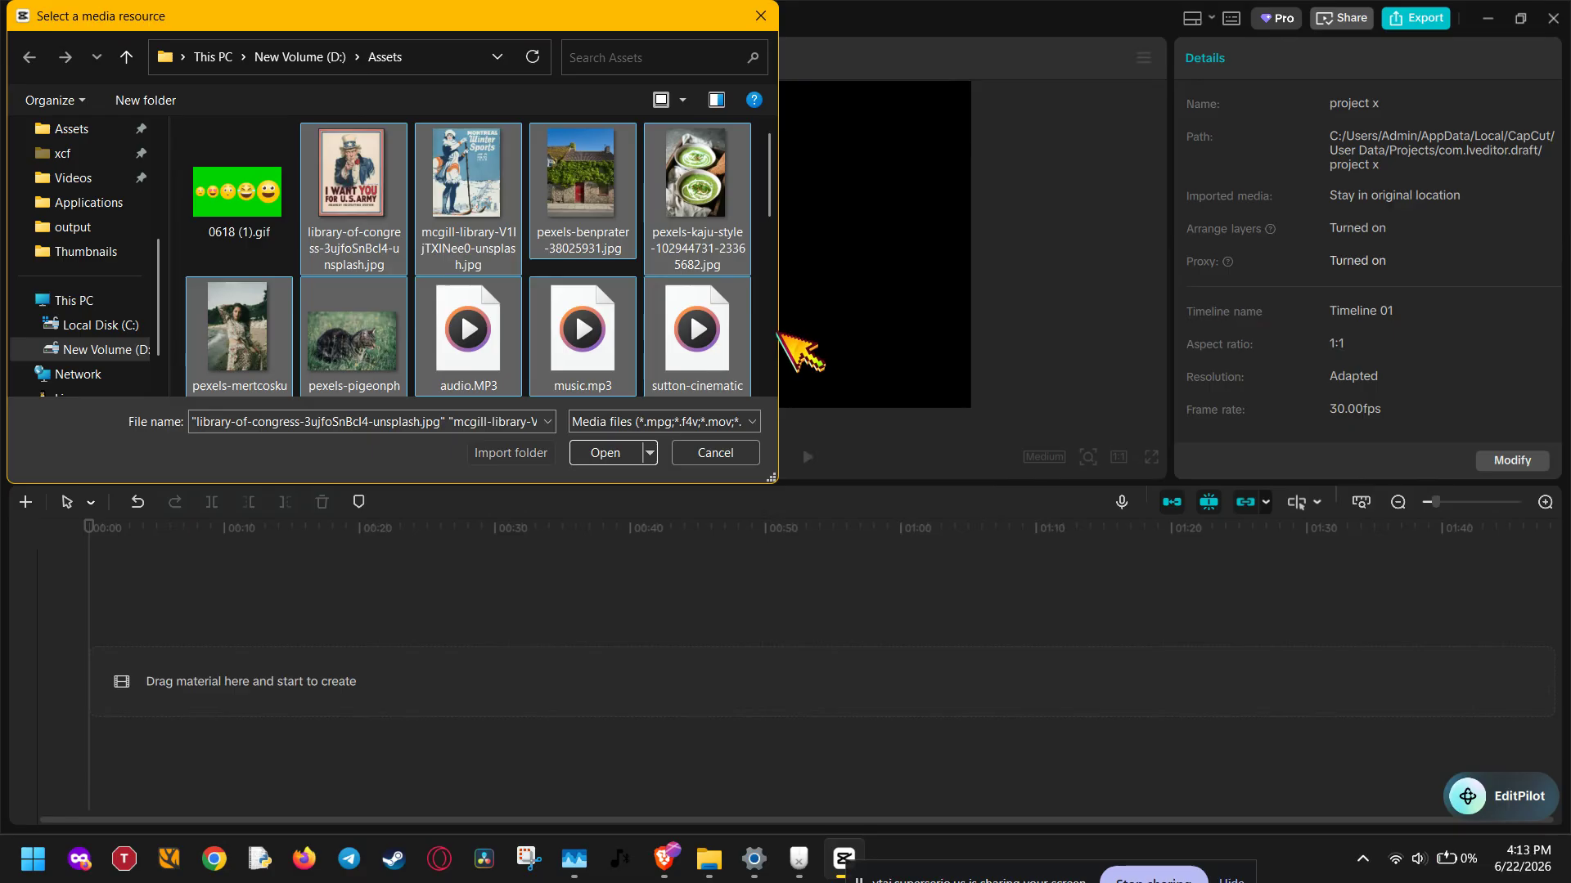
scroll(756, 335, down, 2)
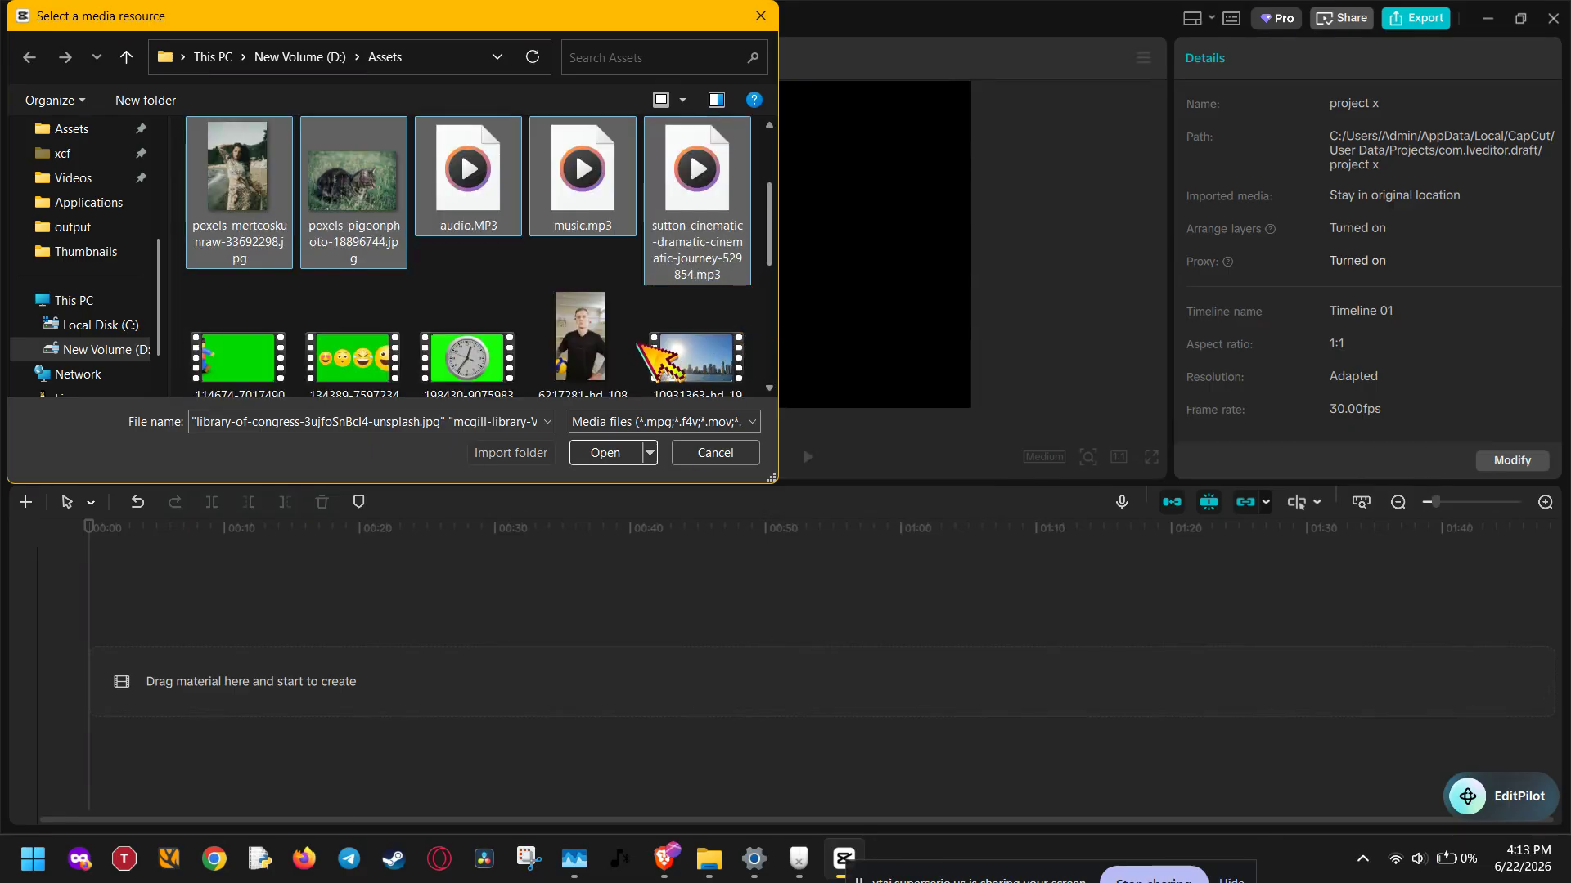
drag(756, 183, 639, 208)
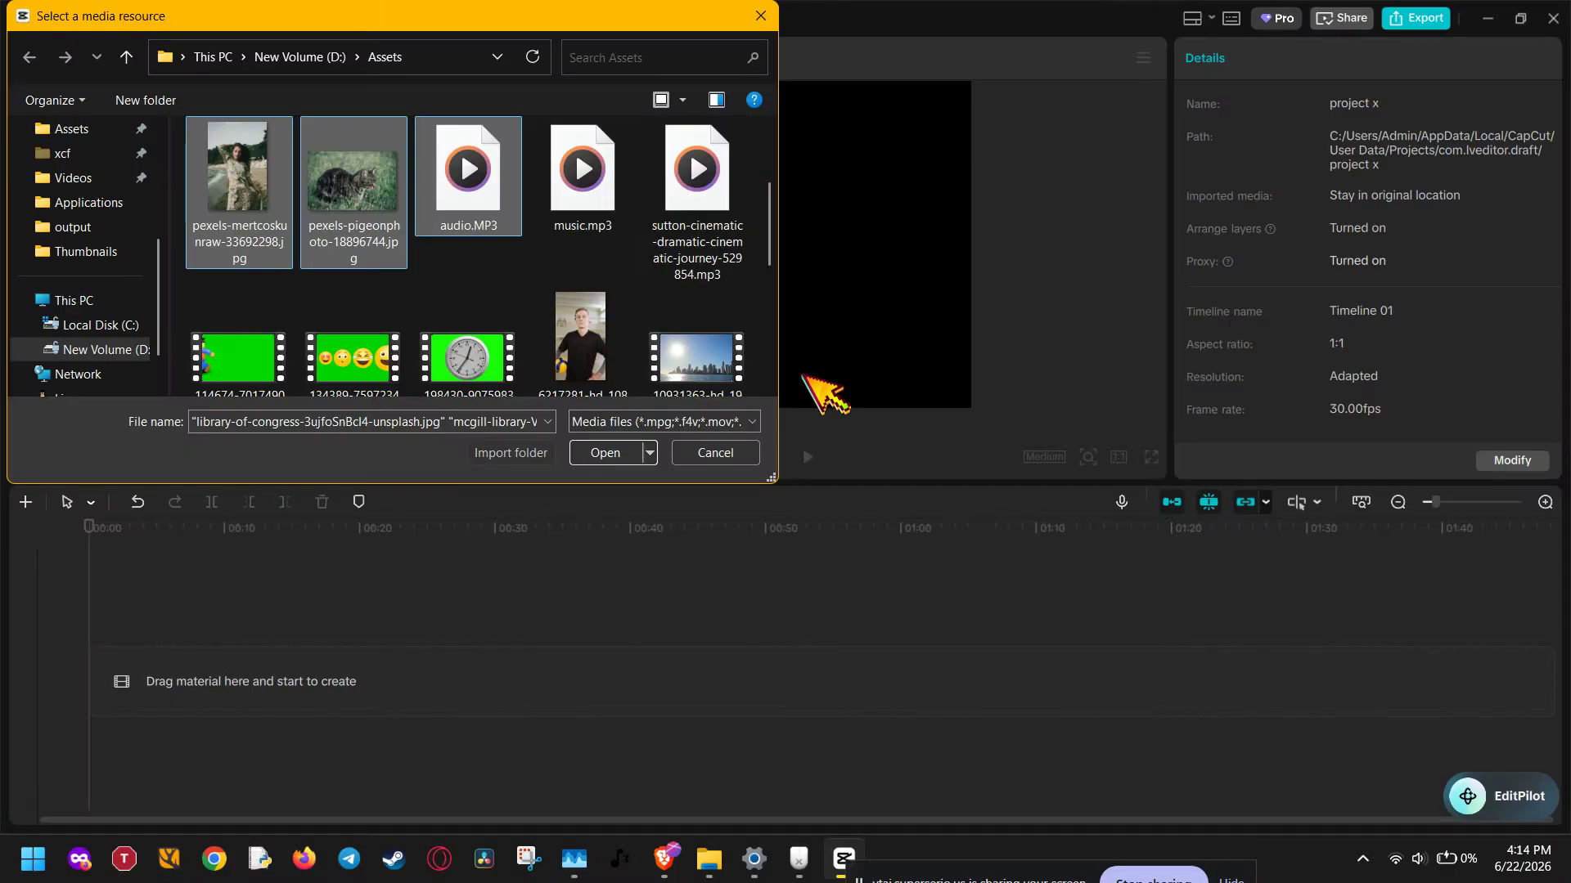
click(619, 450)
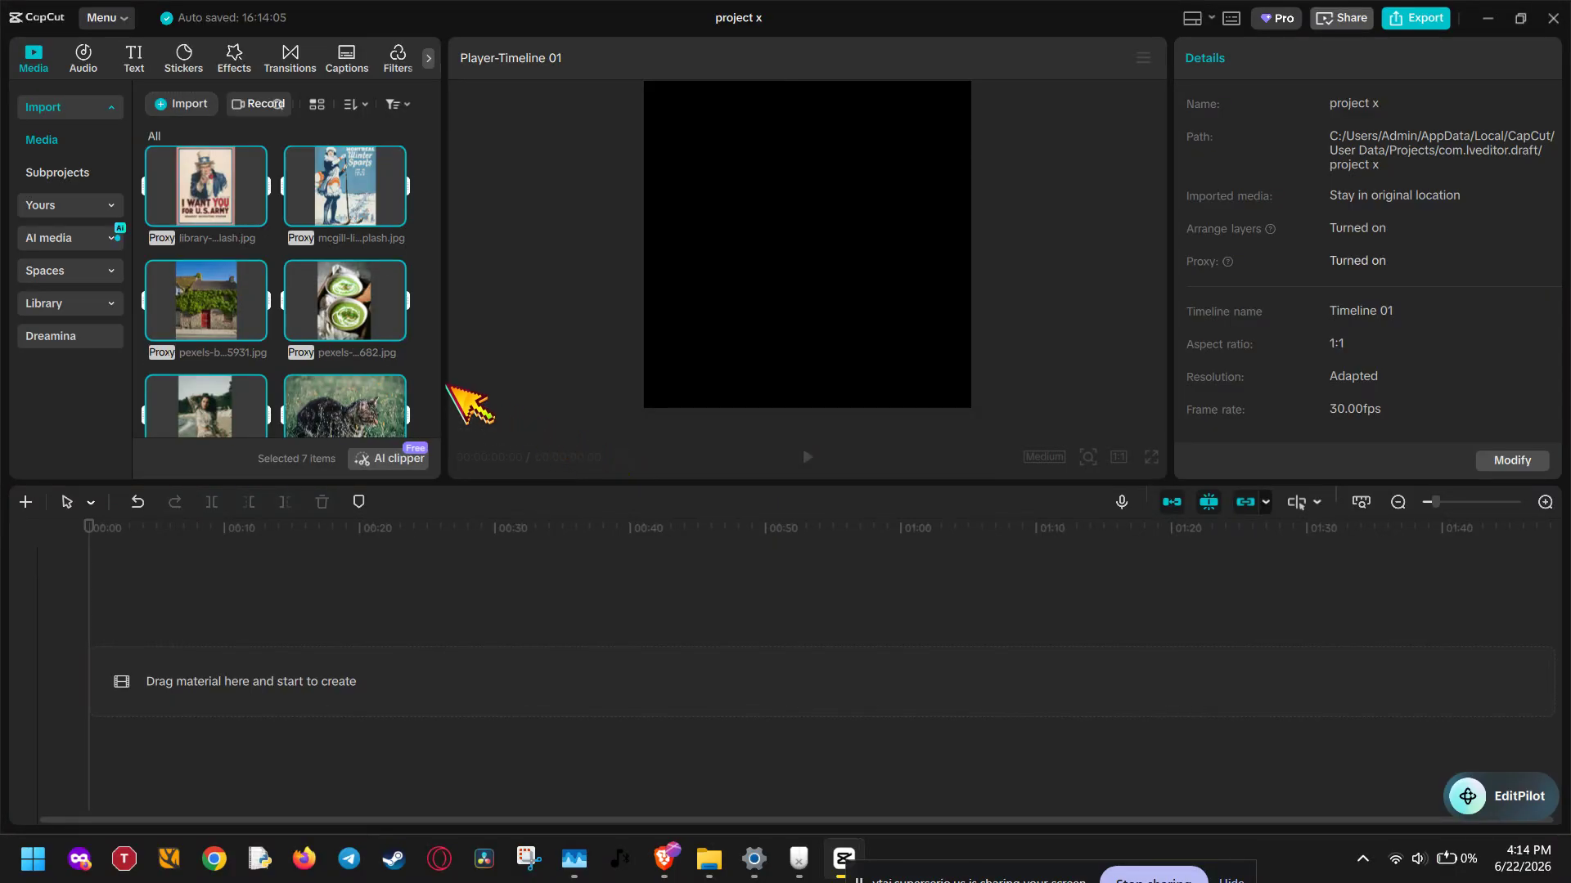
Place the six imported photos in sequence on the main timeline track, leaving out audio.MP3
drag(436, 275, 435, 375)
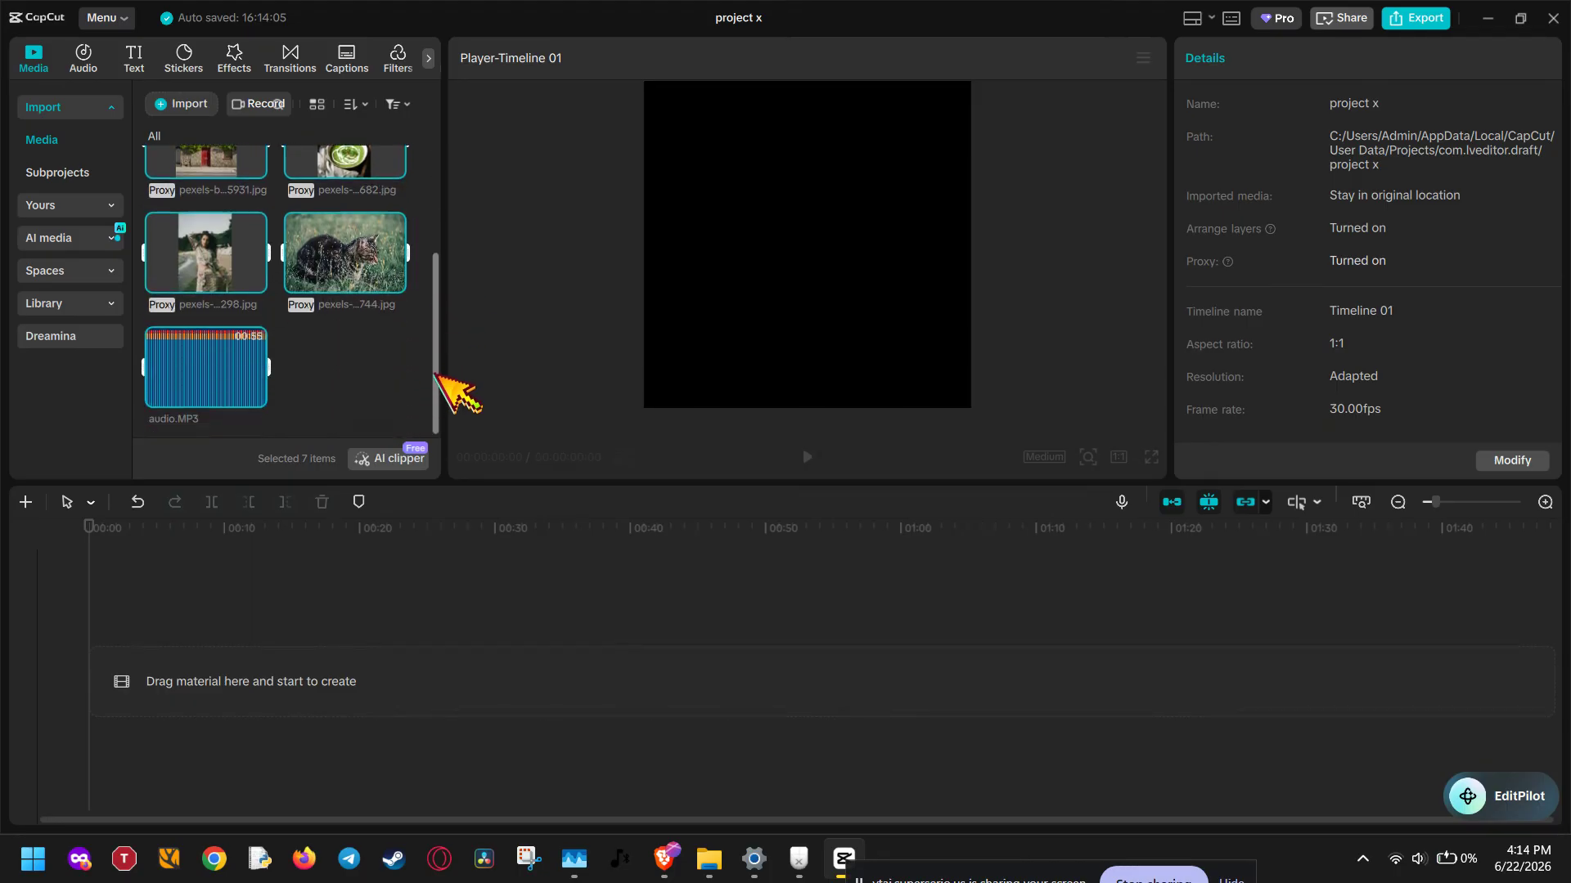
ctrl+click(233, 352)
drag(352, 270, 246, 659)
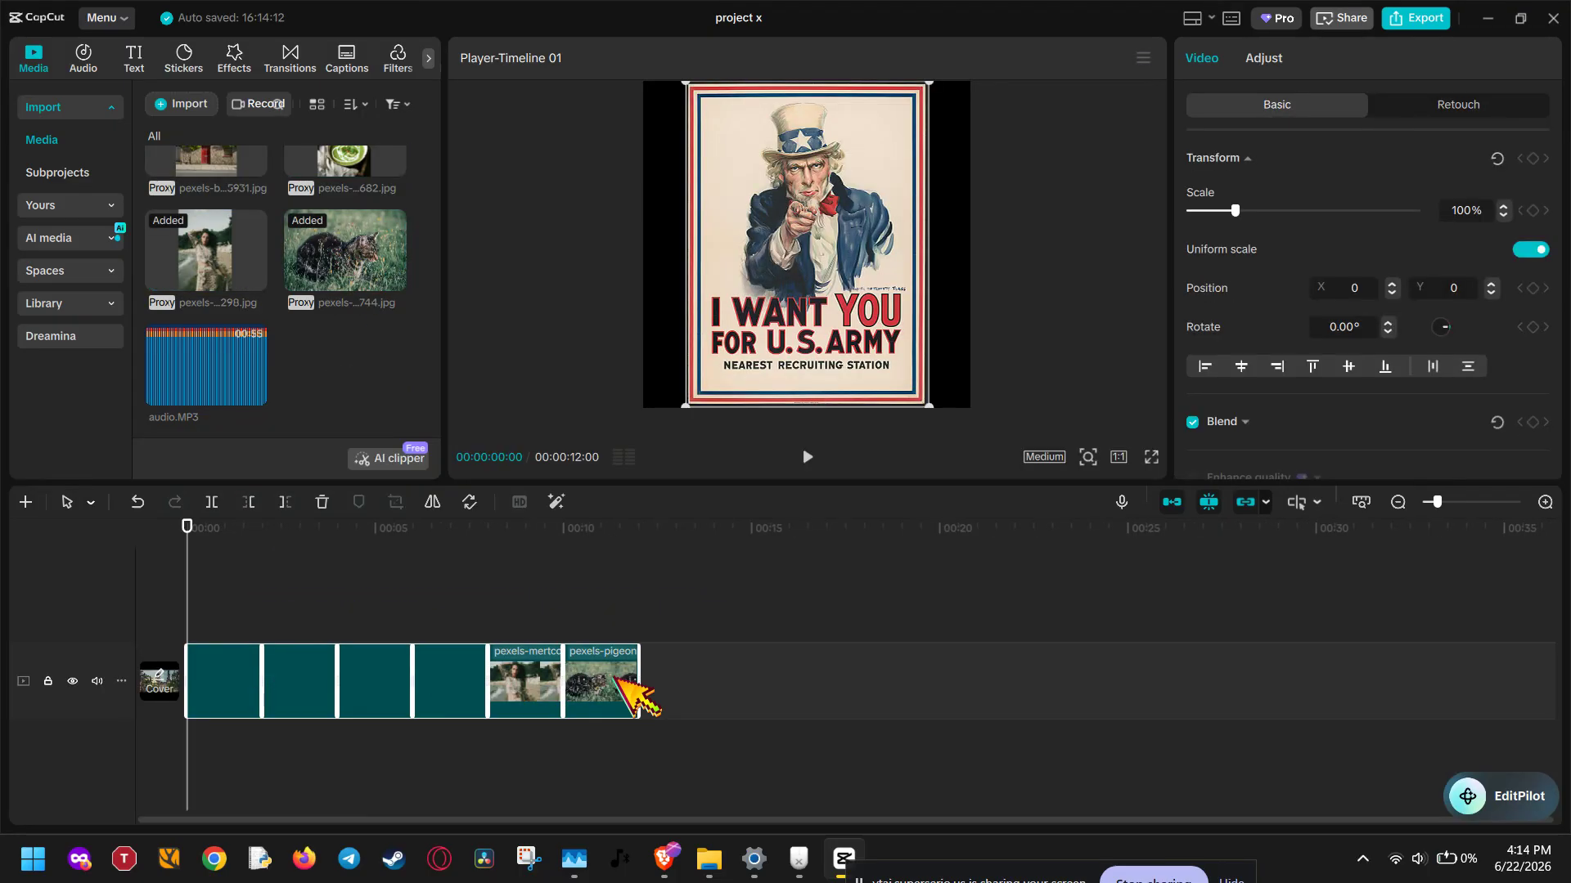
Extend the cat photo clip at the end of the timeline to a duration of about 00:00:03:13
click(1550, 502)
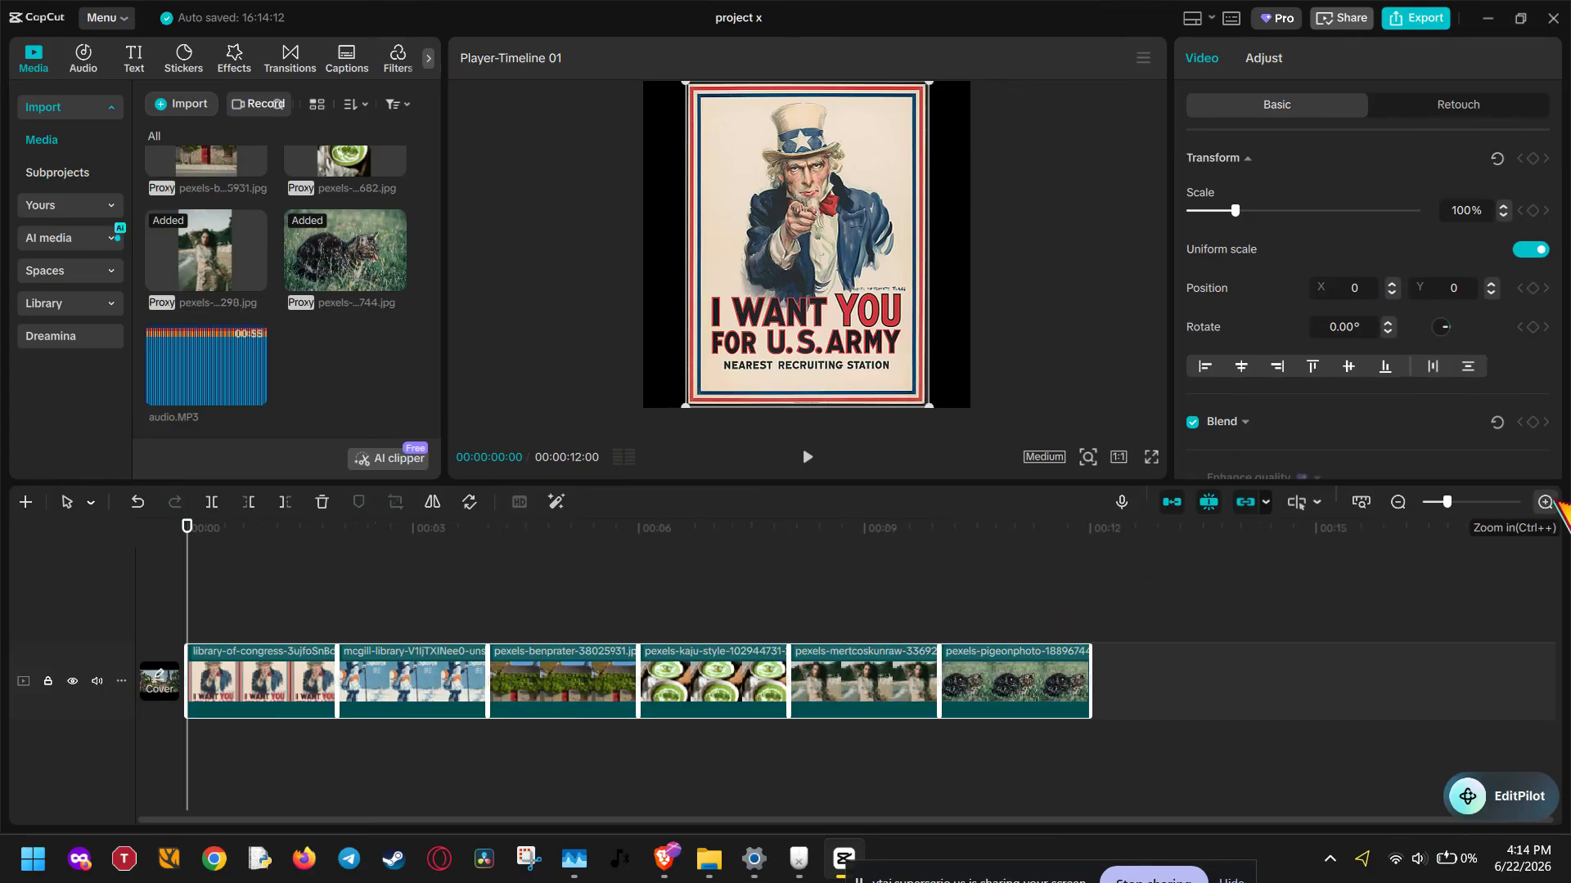
click(1550, 502)
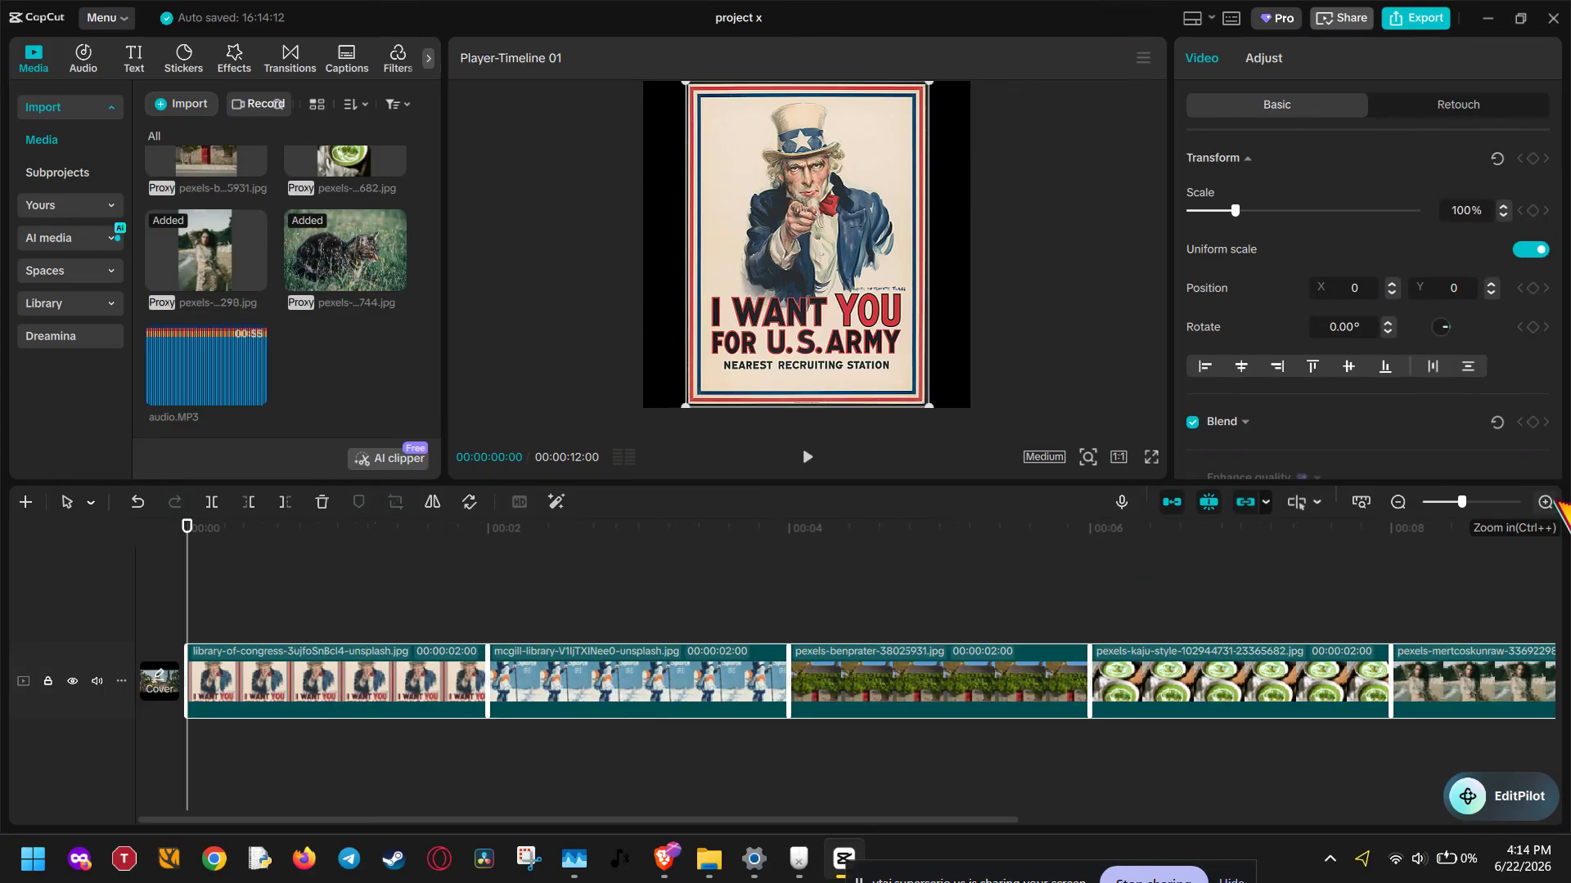
click(1399, 502)
click(656, 743)
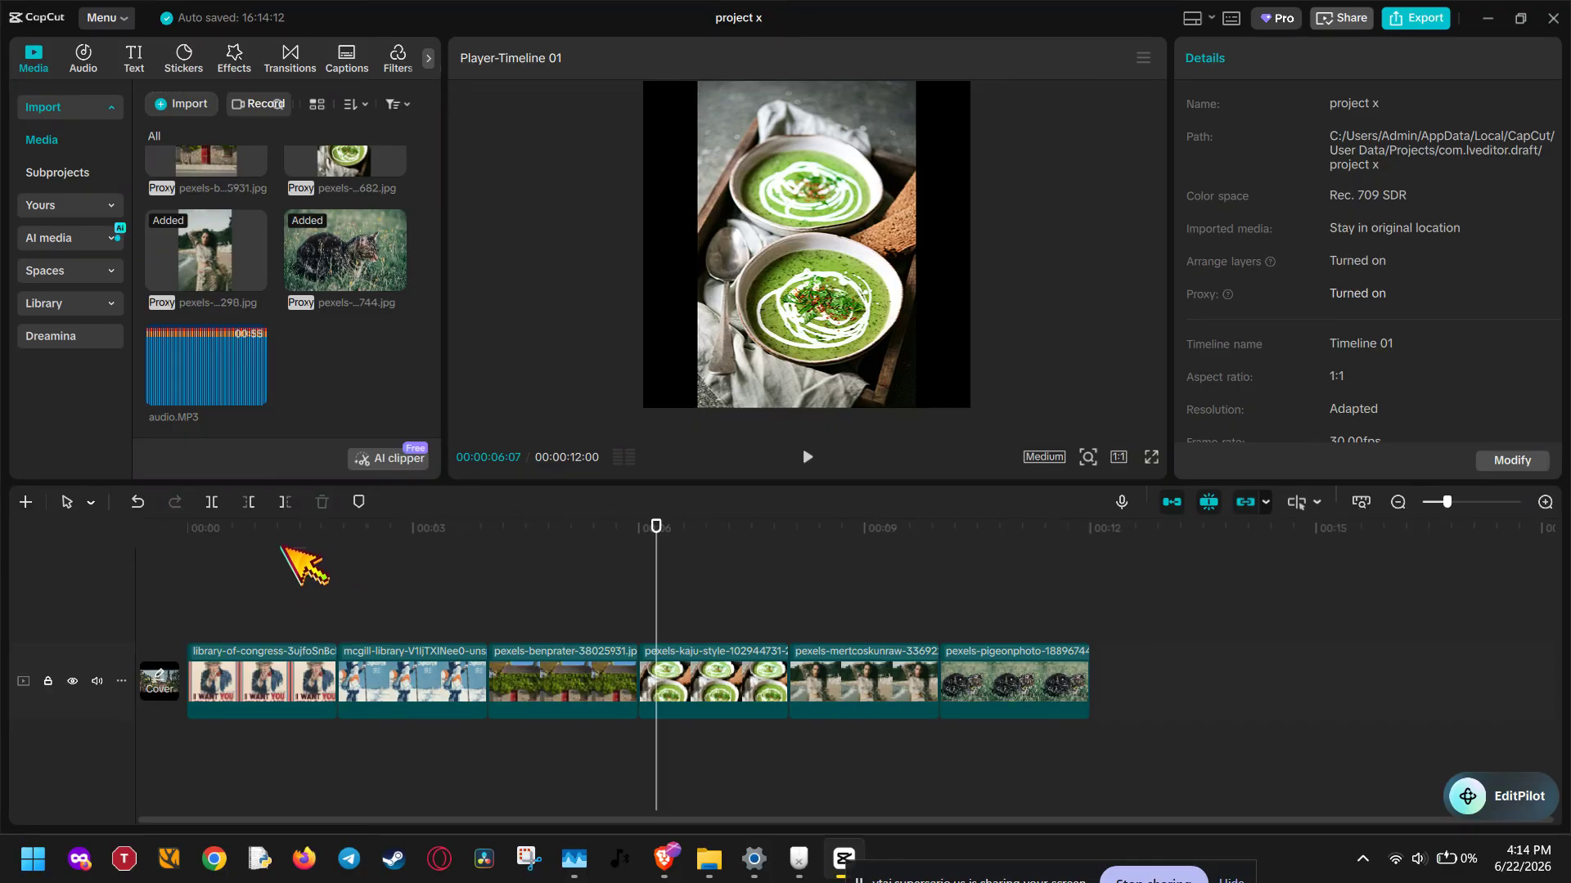
drag(299, 540, 1074, 581)
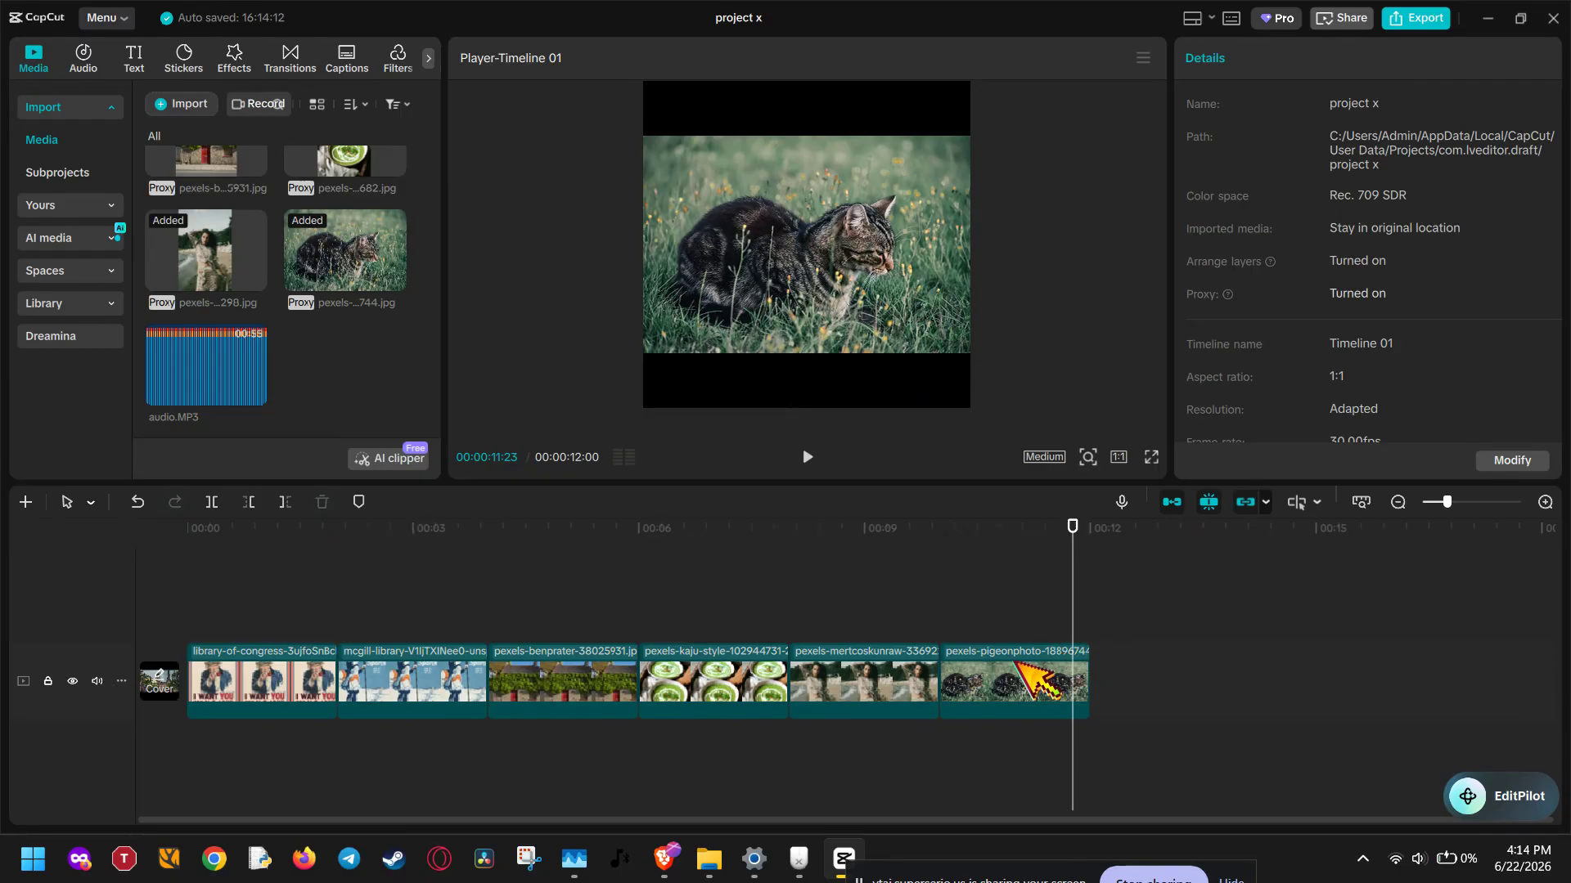
drag(1088, 665, 1187, 679)
mouse_move(938, 664)
mouse_down()
mouse_move(1089, 664)
mouse_move(908, 669)
mouse_move(950, 670)
mouse_move(934, 675)
mouse_up()
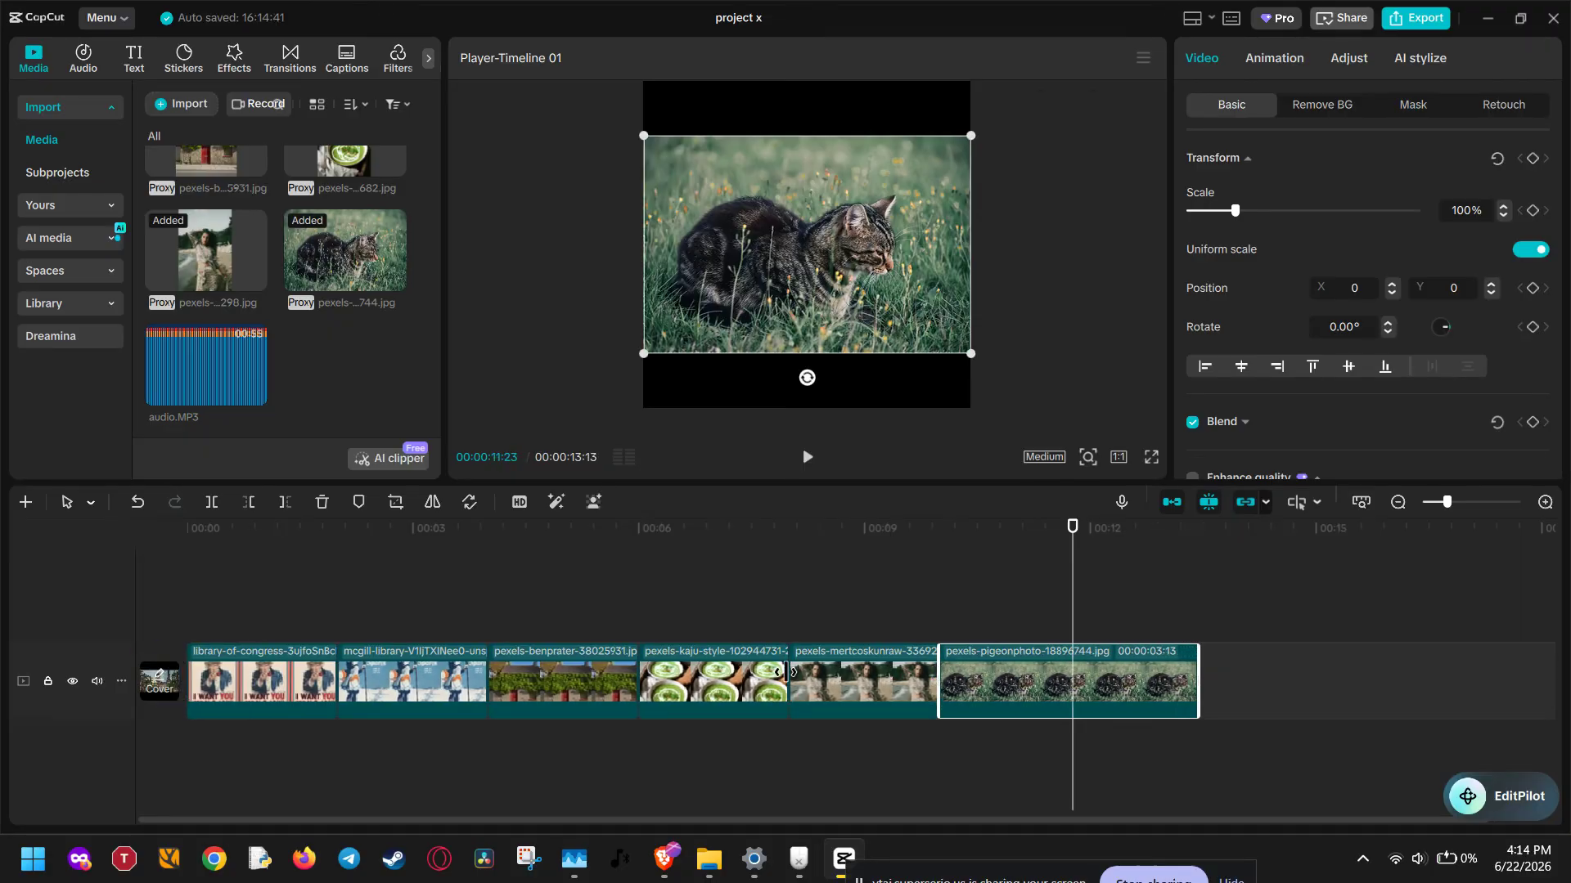
Extend the clip of the woman on the beach to a duration of about 00:00:04:08
mouse_move(790, 671)
mouse_down()
mouse_move(679, 659)
mouse_move(808, 658)
mouse_up()
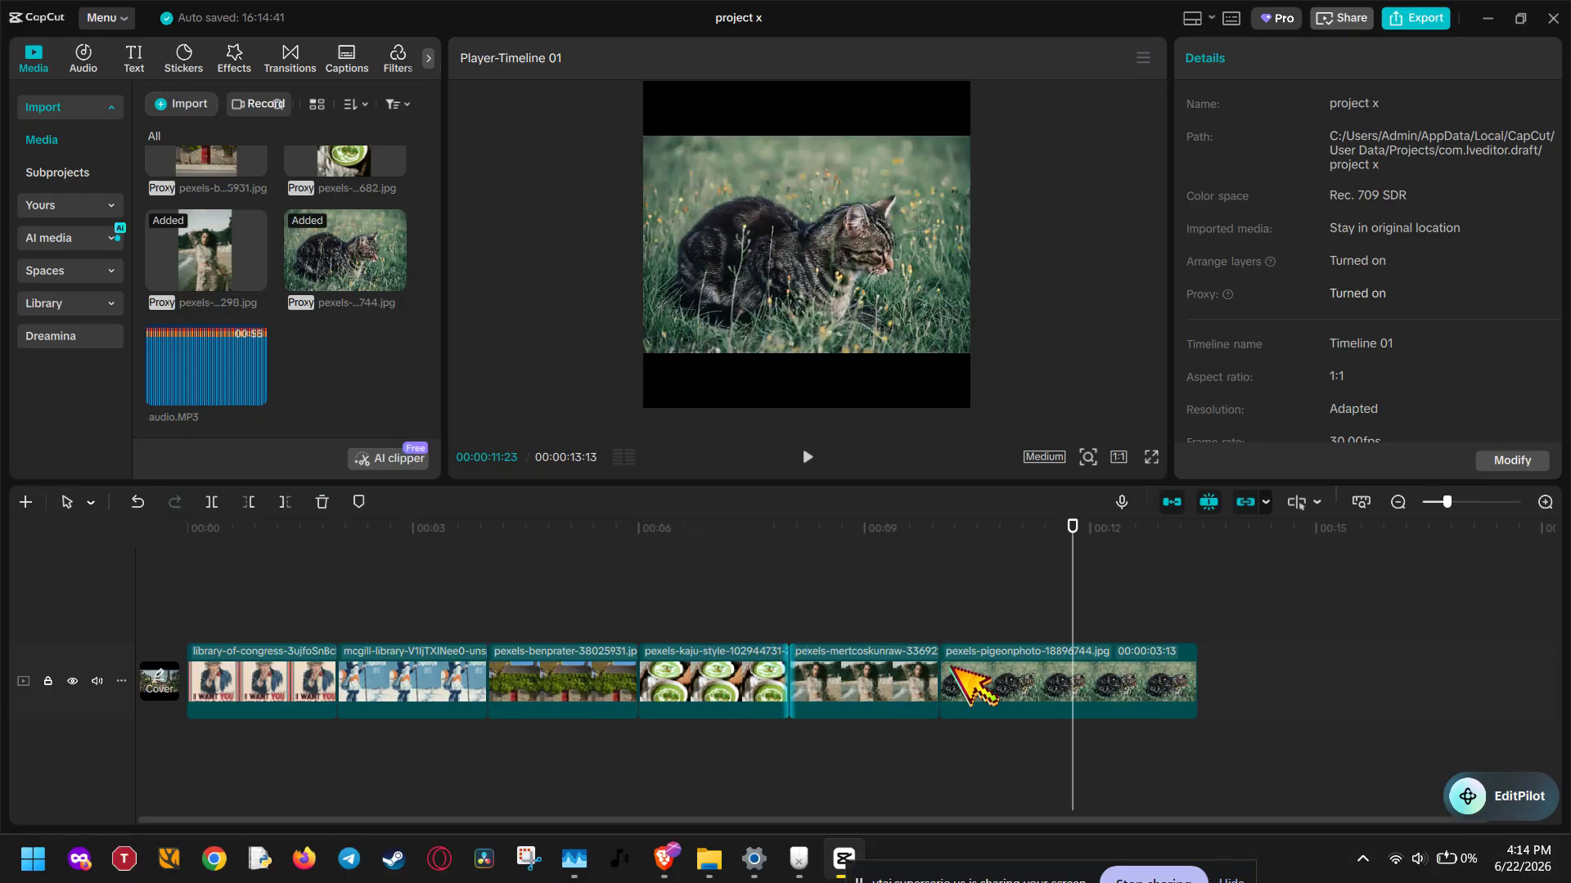
drag(933, 674, 1105, 673)
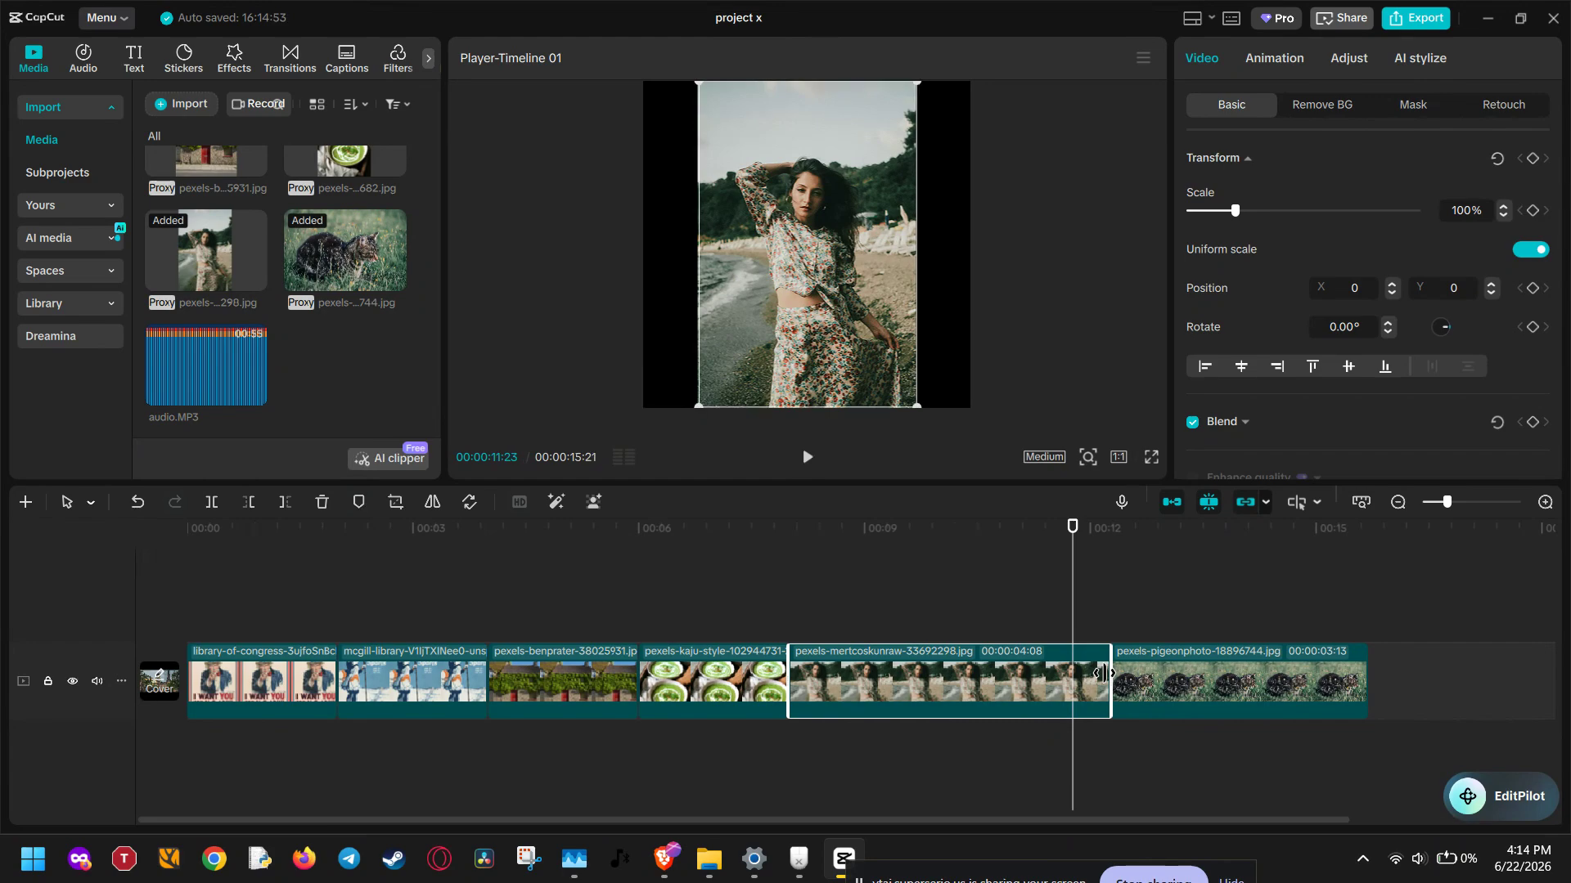
click(1192, 606)
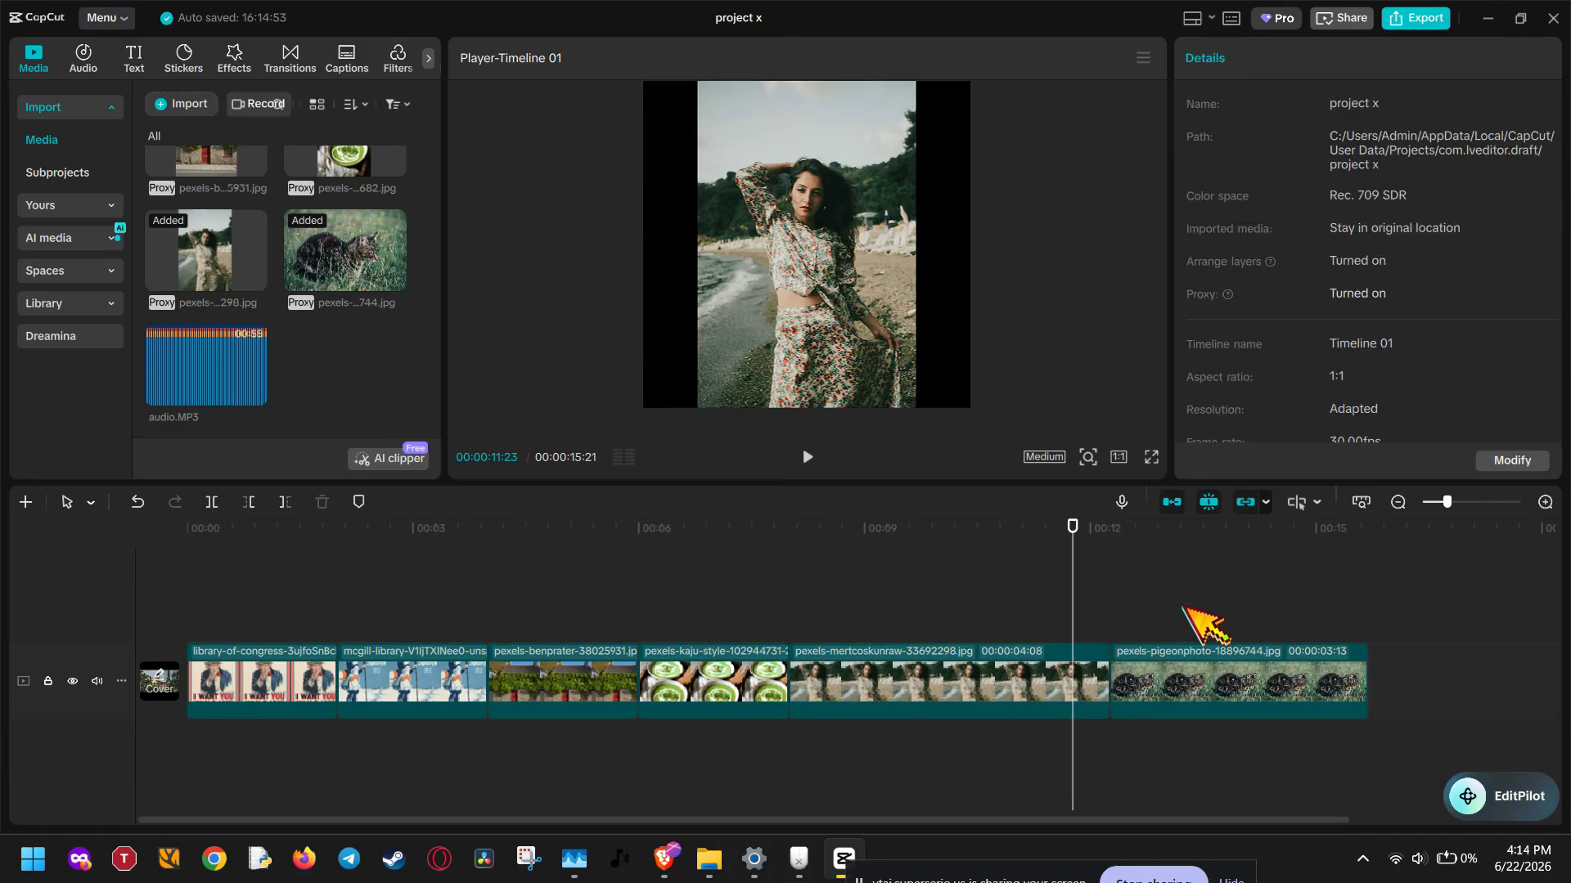
Enlarge the photo of the woman on the beach until it fills the square frame
click(697, 663)
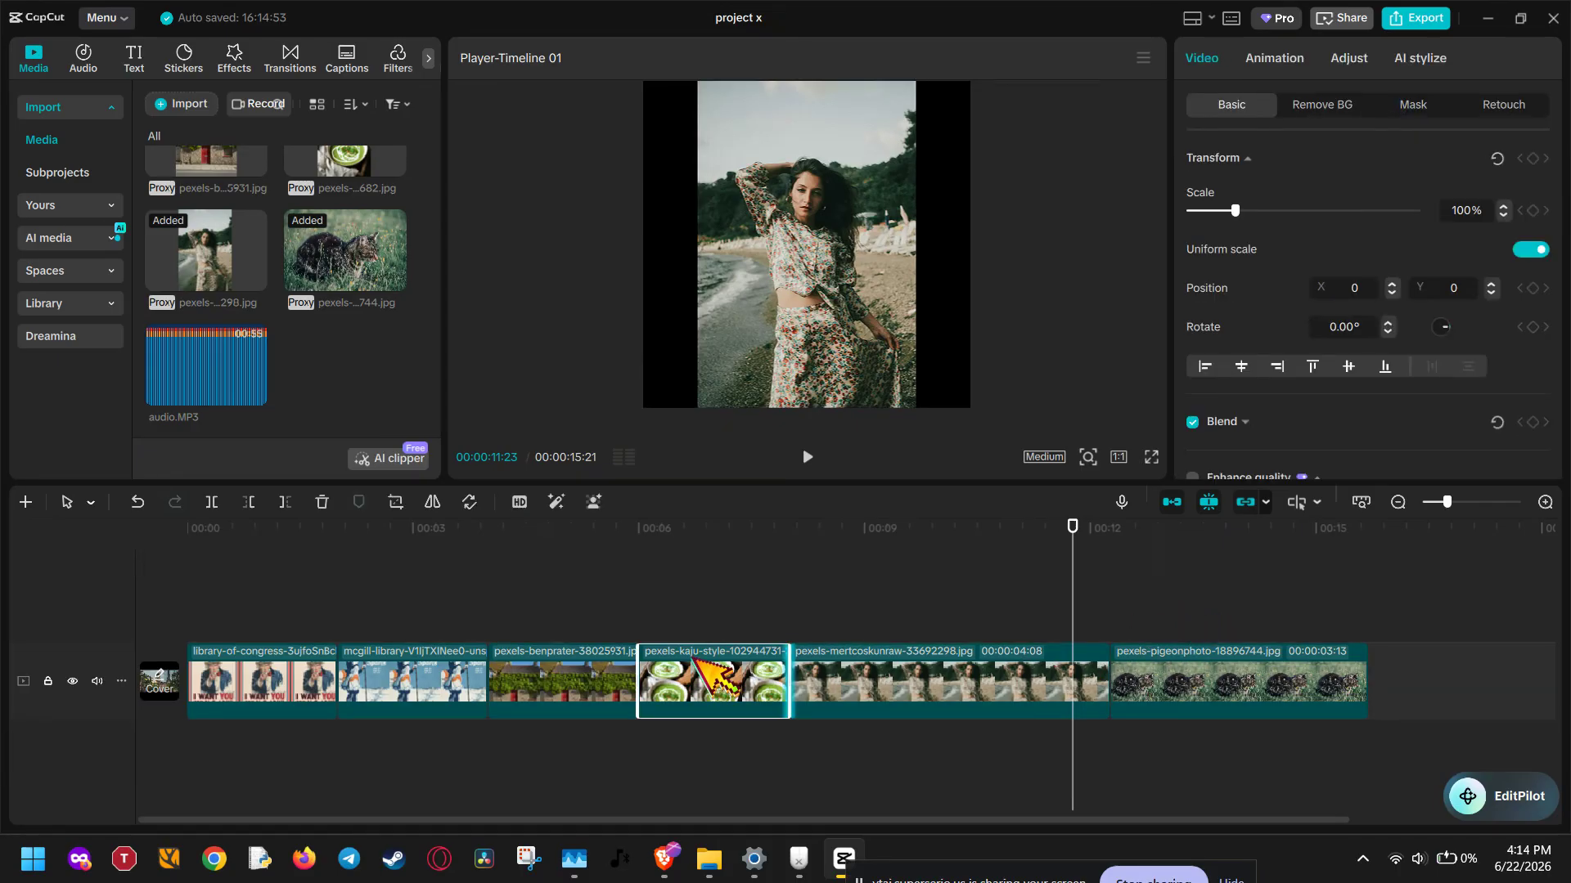
click(859, 675)
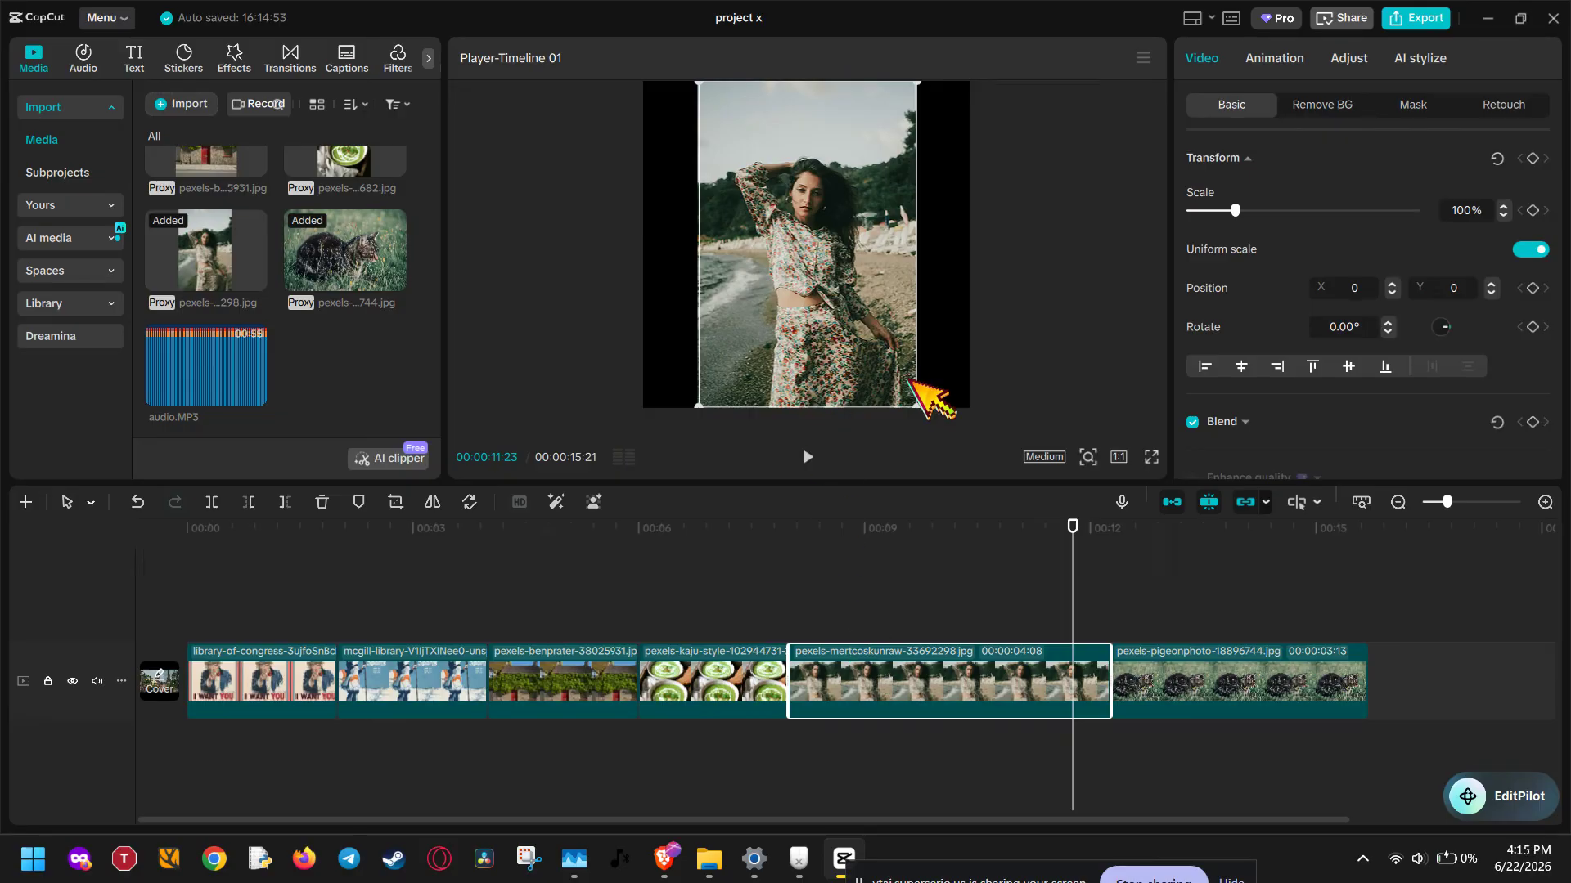
drag(919, 406, 783, 542)
click(1074, 357)
click(996, 549)
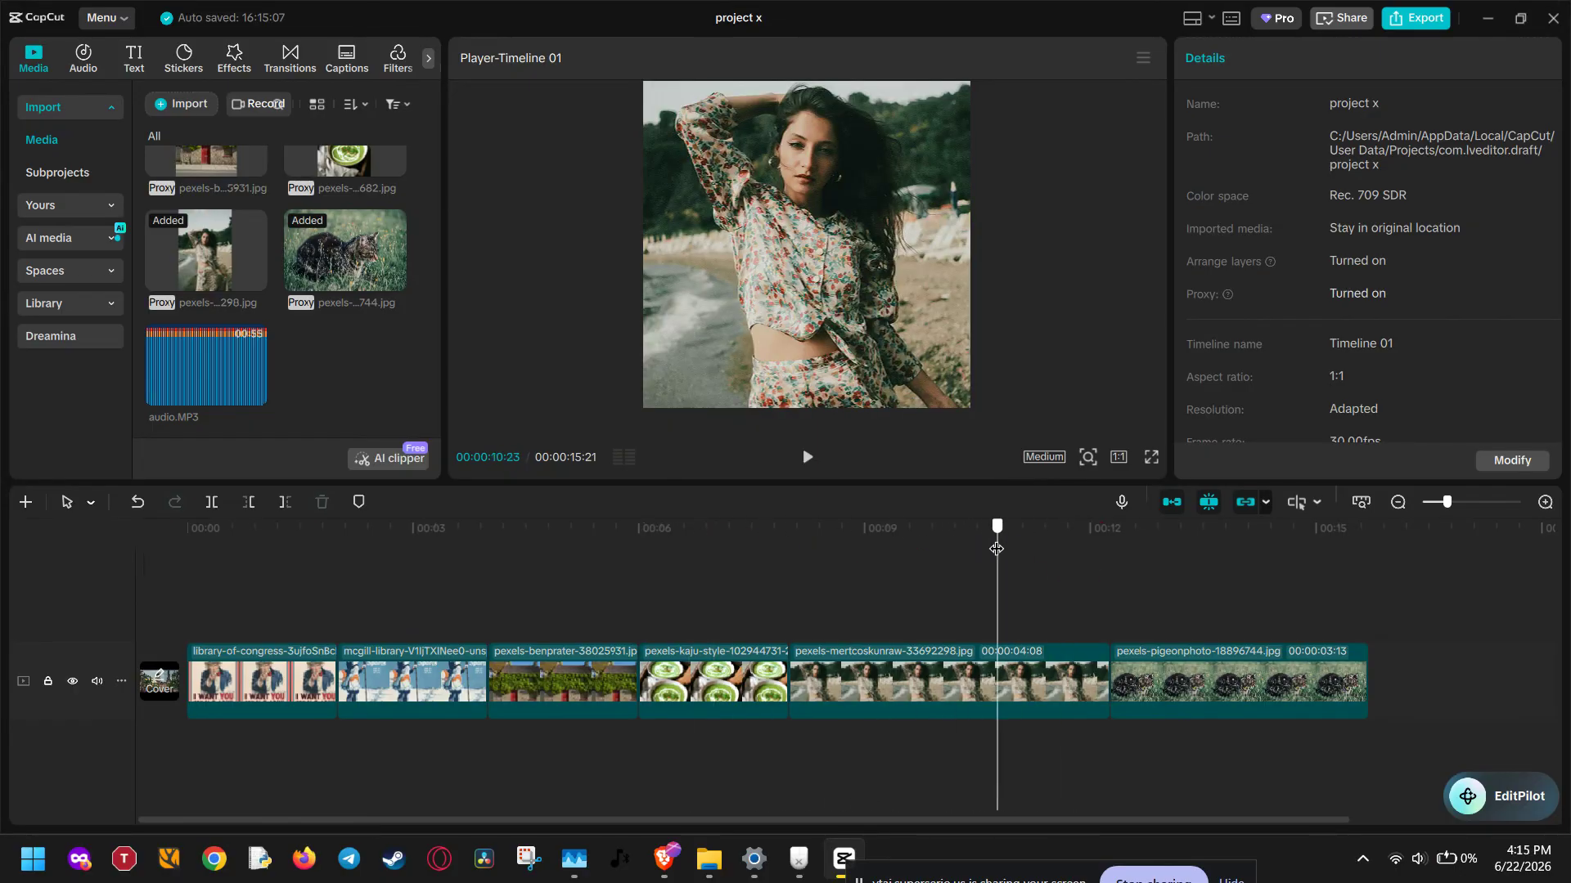
With the soup photo in the preview, try the 16:9 aspect ratio and settle on 9:16
drag(1014, 522, 730, 546)
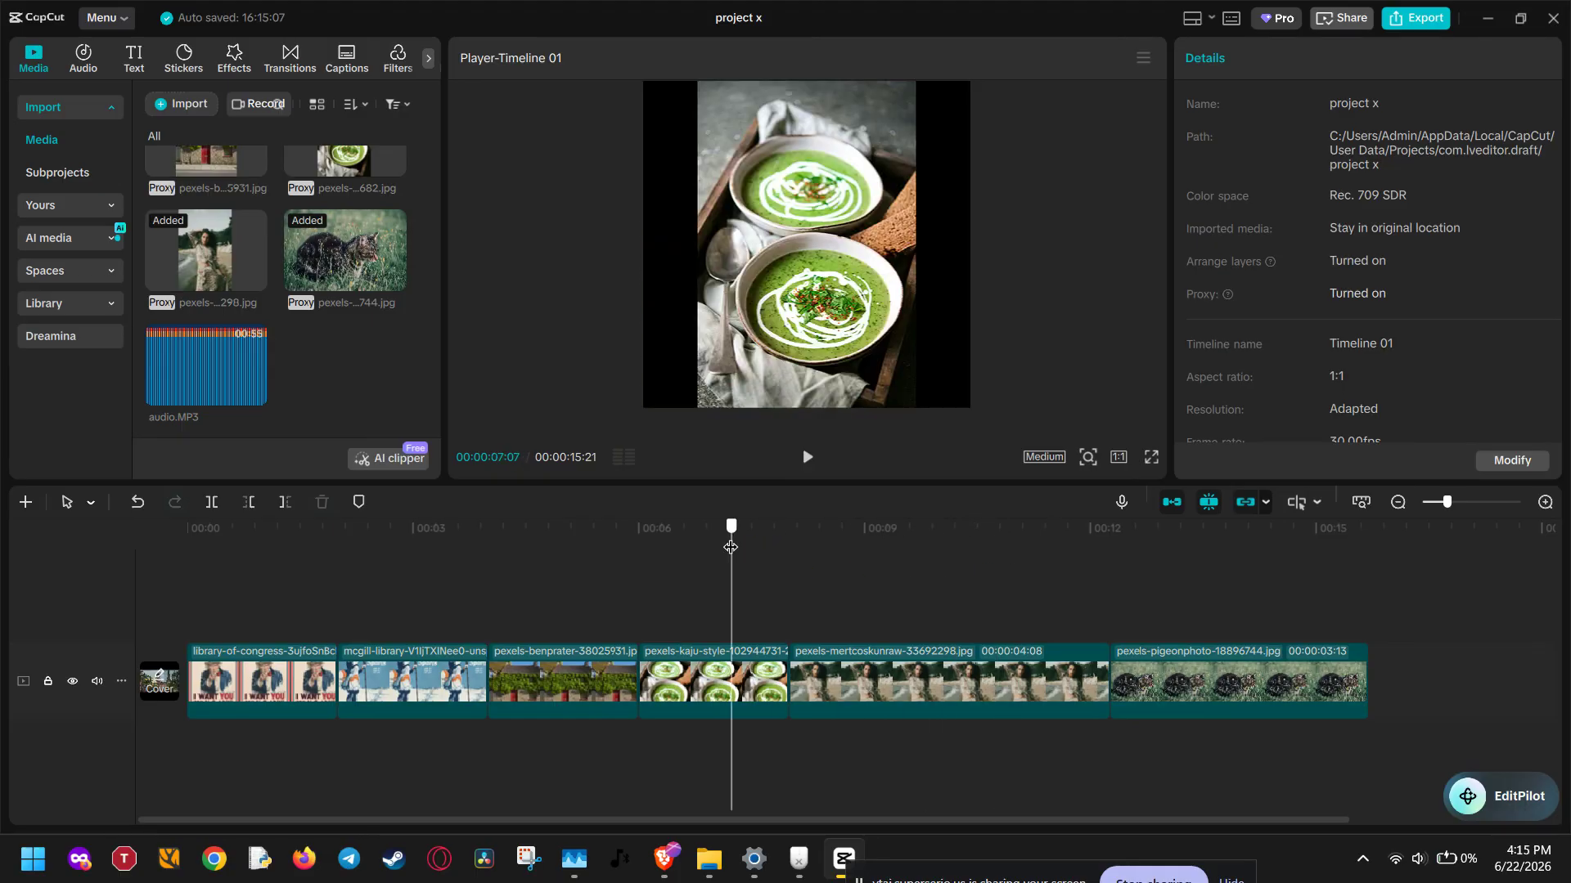
click(1122, 457)
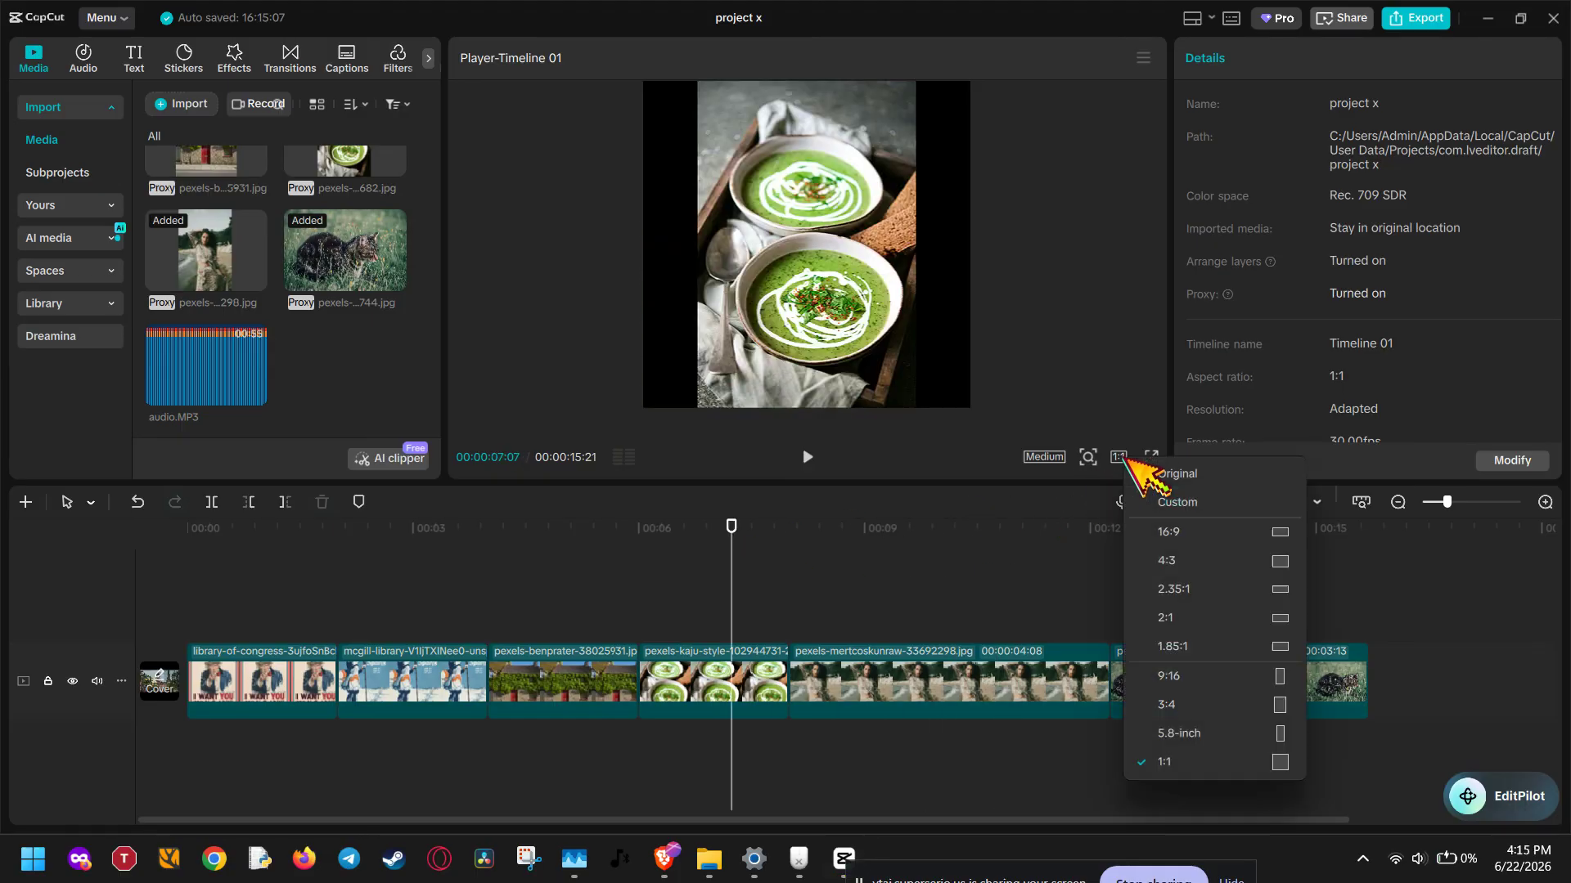
click(1168, 533)
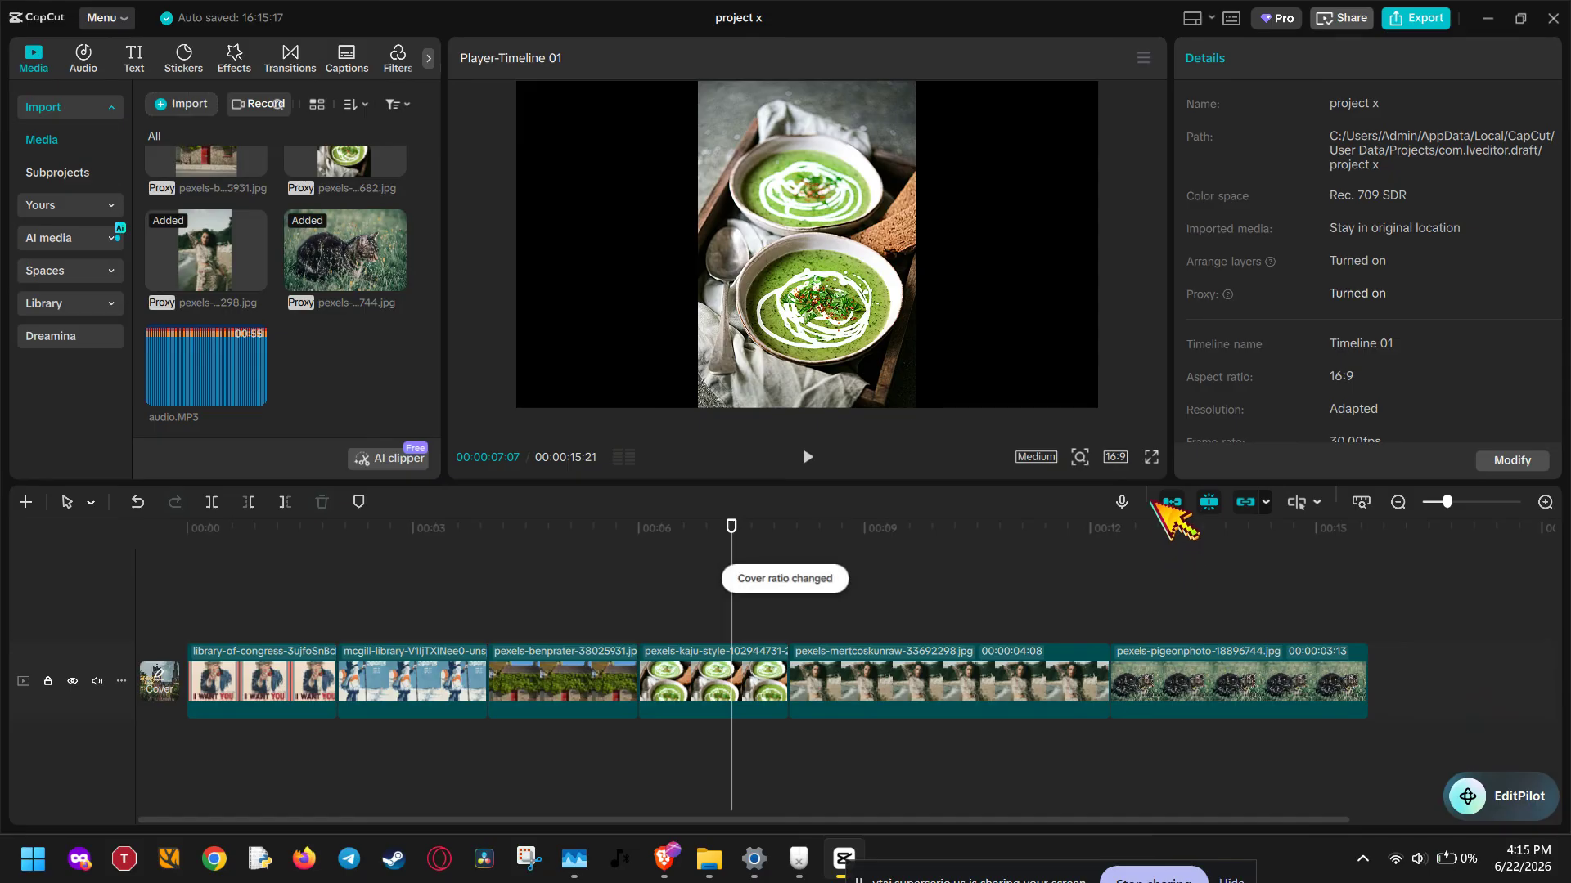
click(1121, 458)
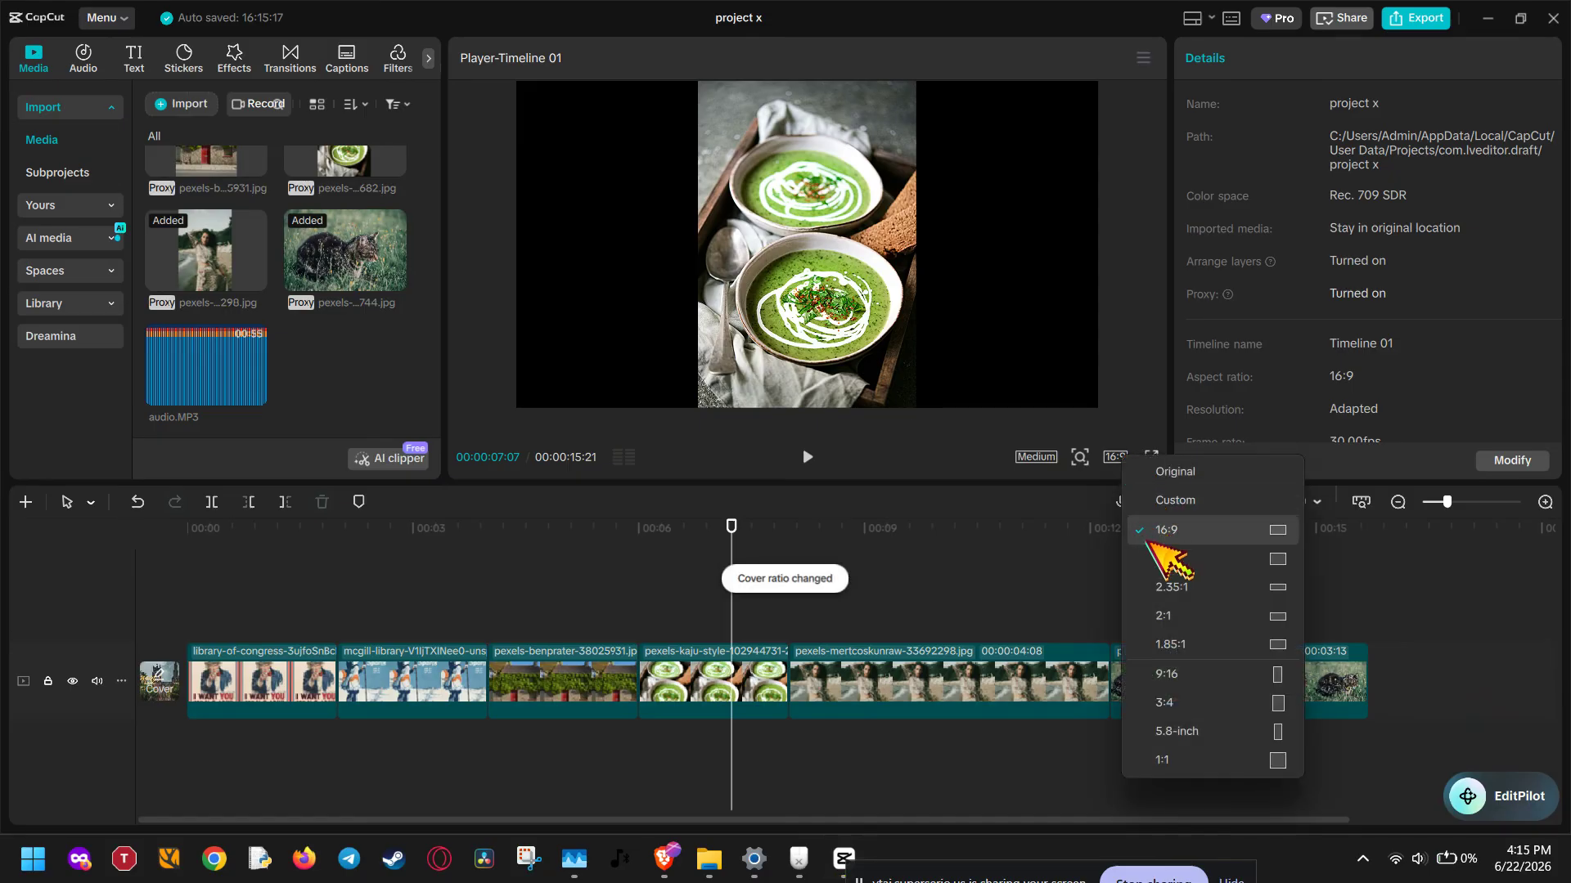
click(1199, 676)
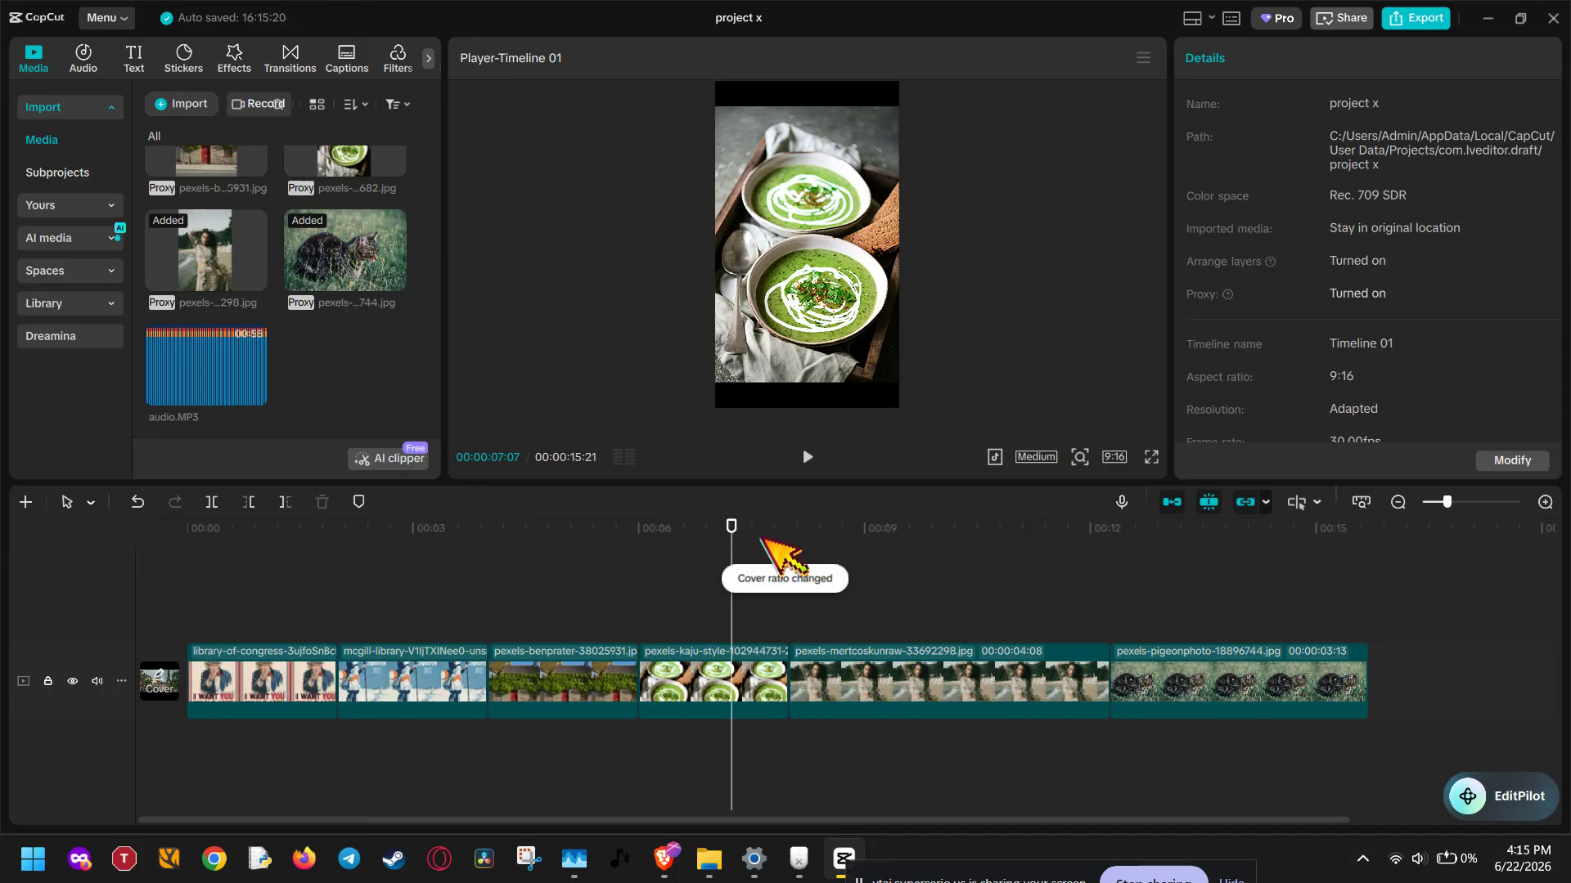
Scale the photo of the ivy-covered house to 120% in the vertical frame
drag(731, 544, 570, 544)
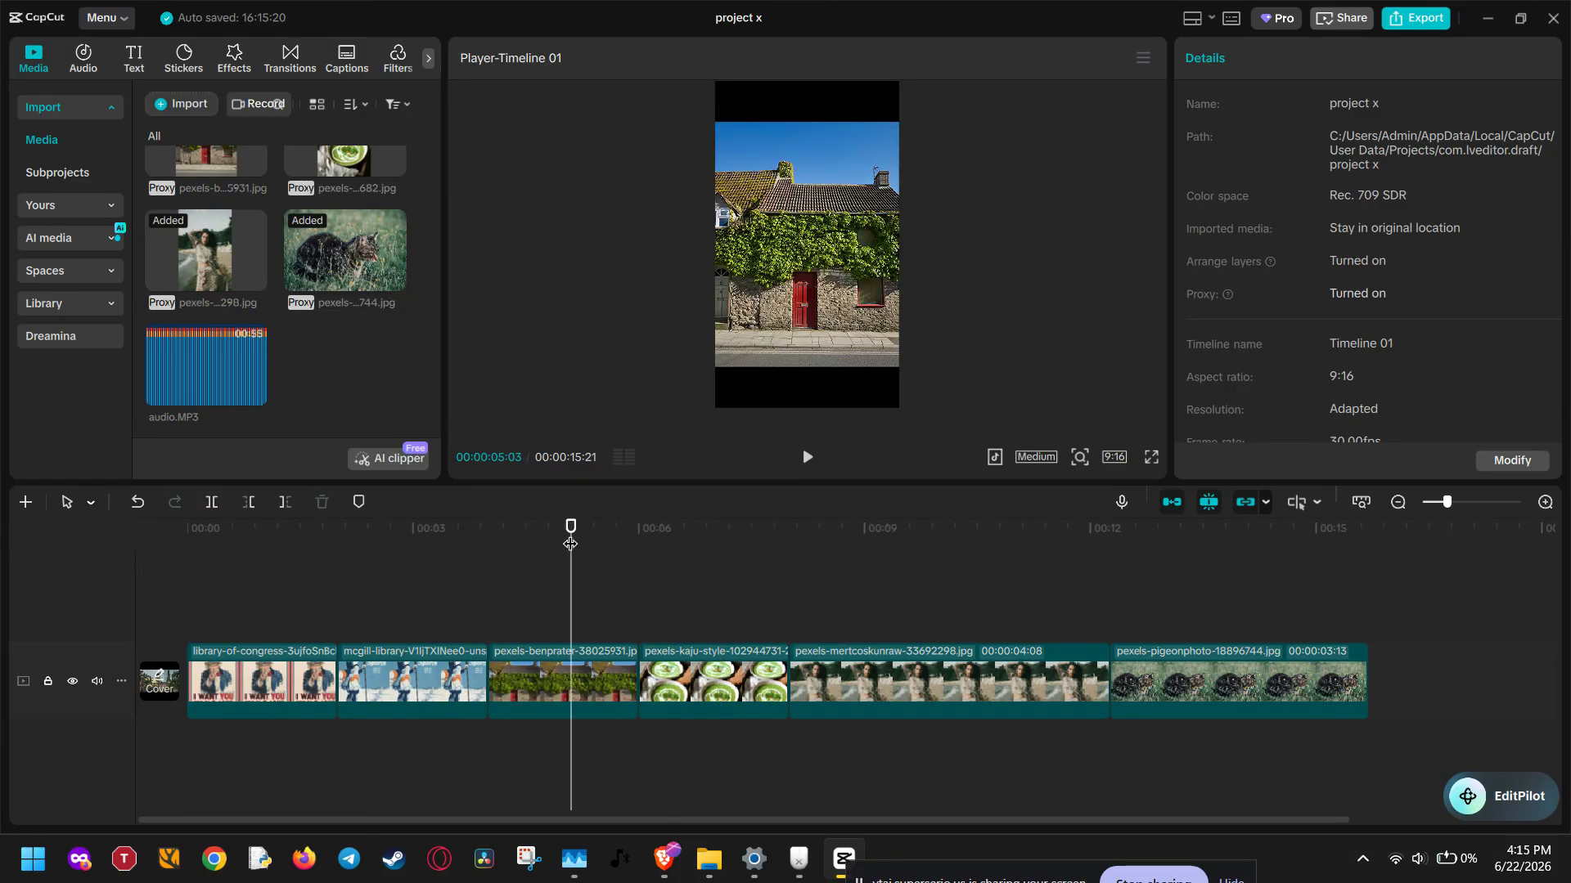
click(850, 376)
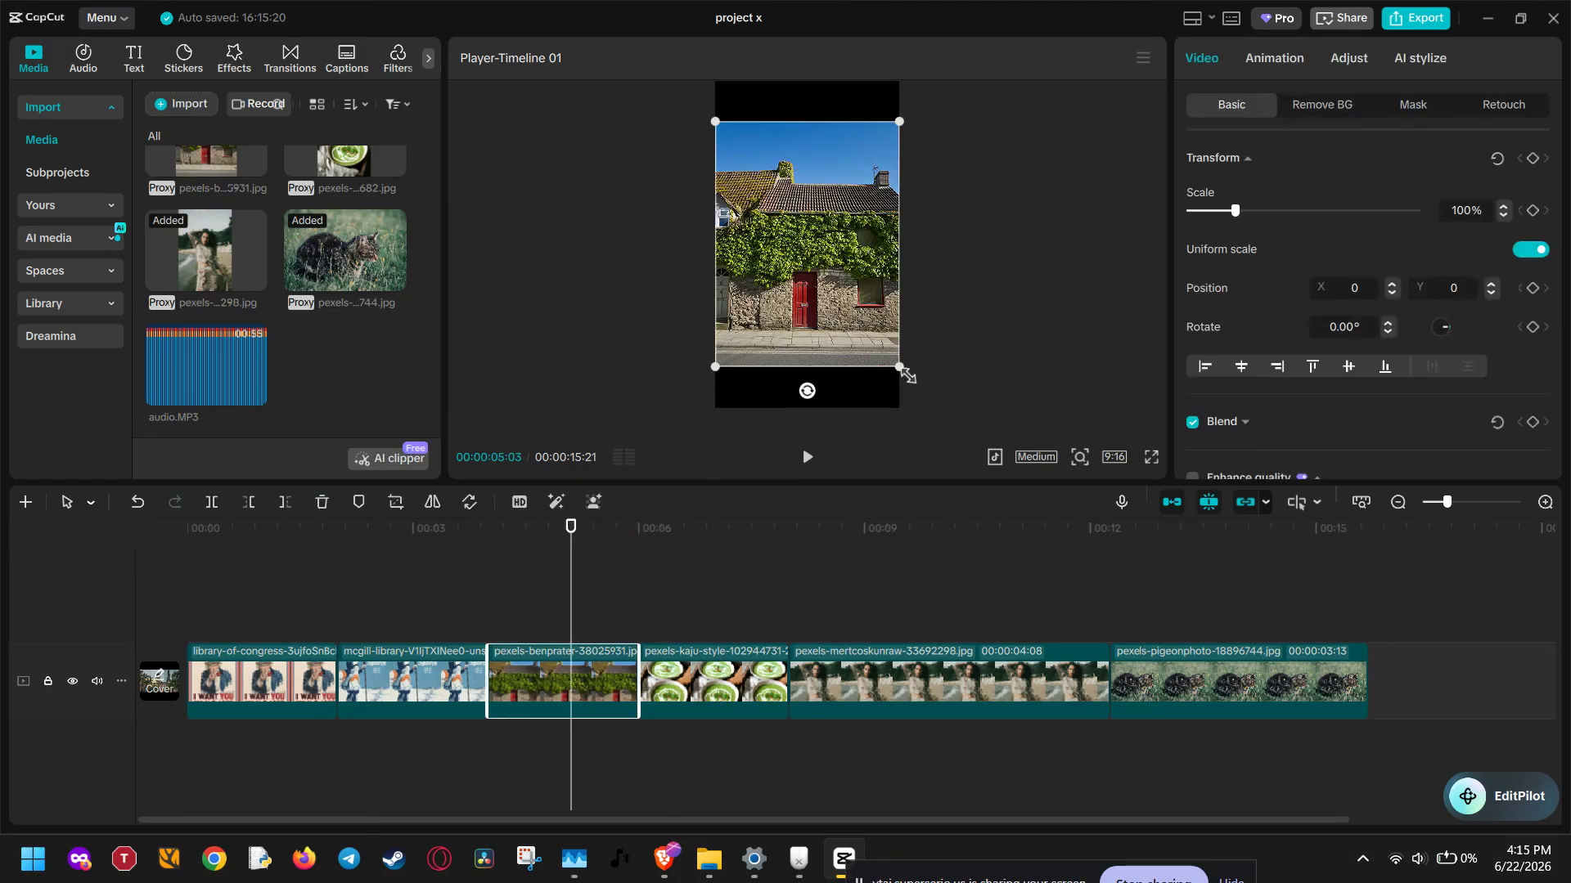
drag(900, 368, 992, 447)
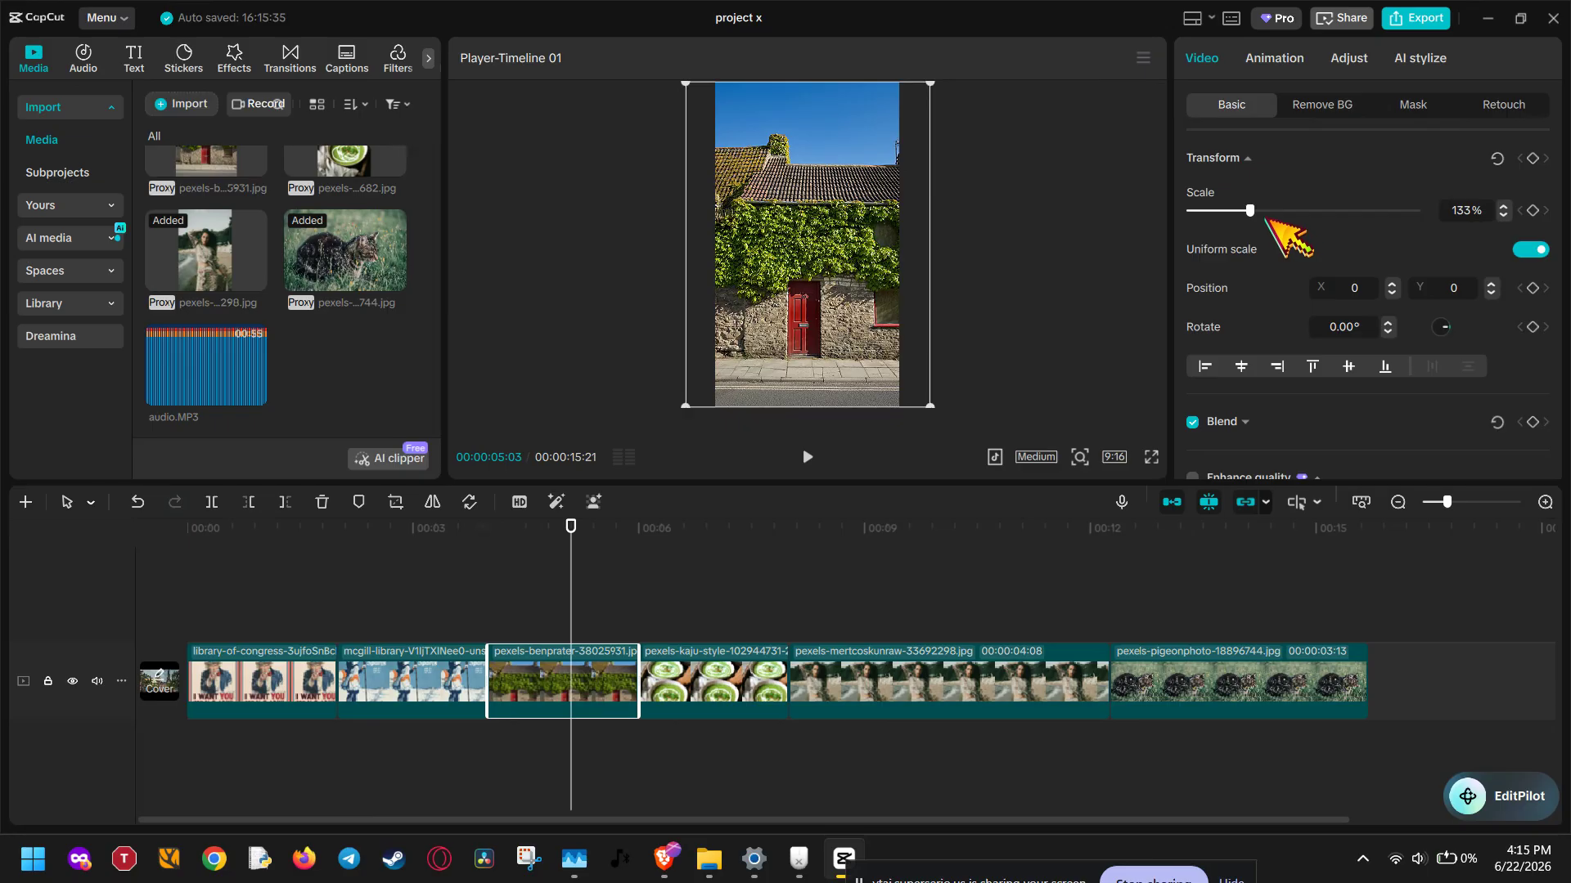
drag(1250, 210, 1245, 211)
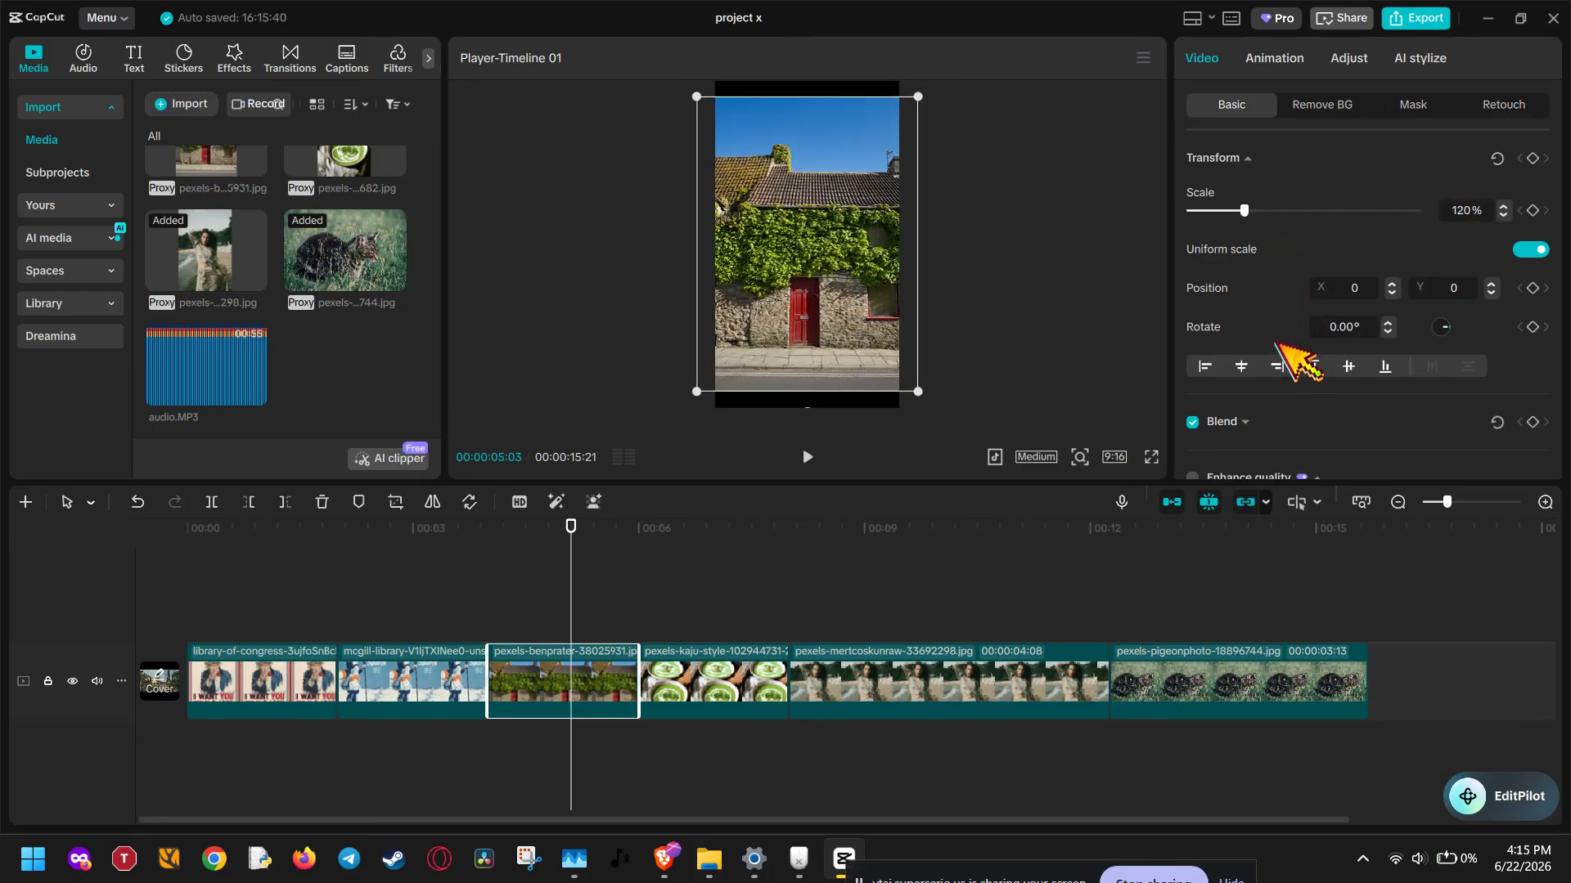
Examine the house photo's blend mode and opacity options and its color and lightness adjustments
scroll(1276, 350, down, 1)
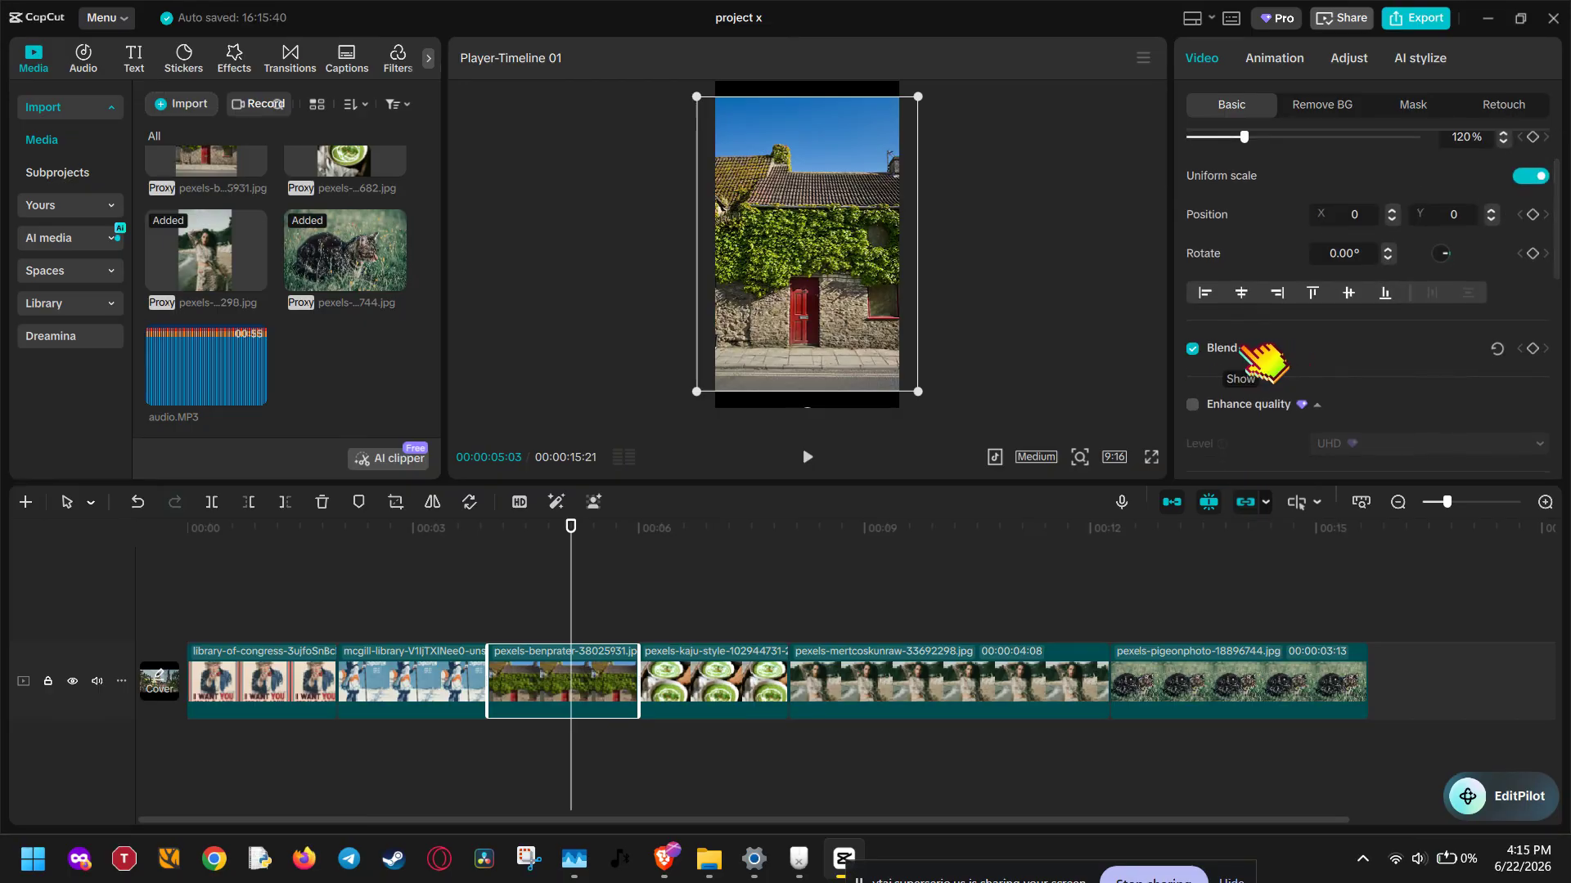
click(1252, 348)
scroll(1243, 347, down, 2)
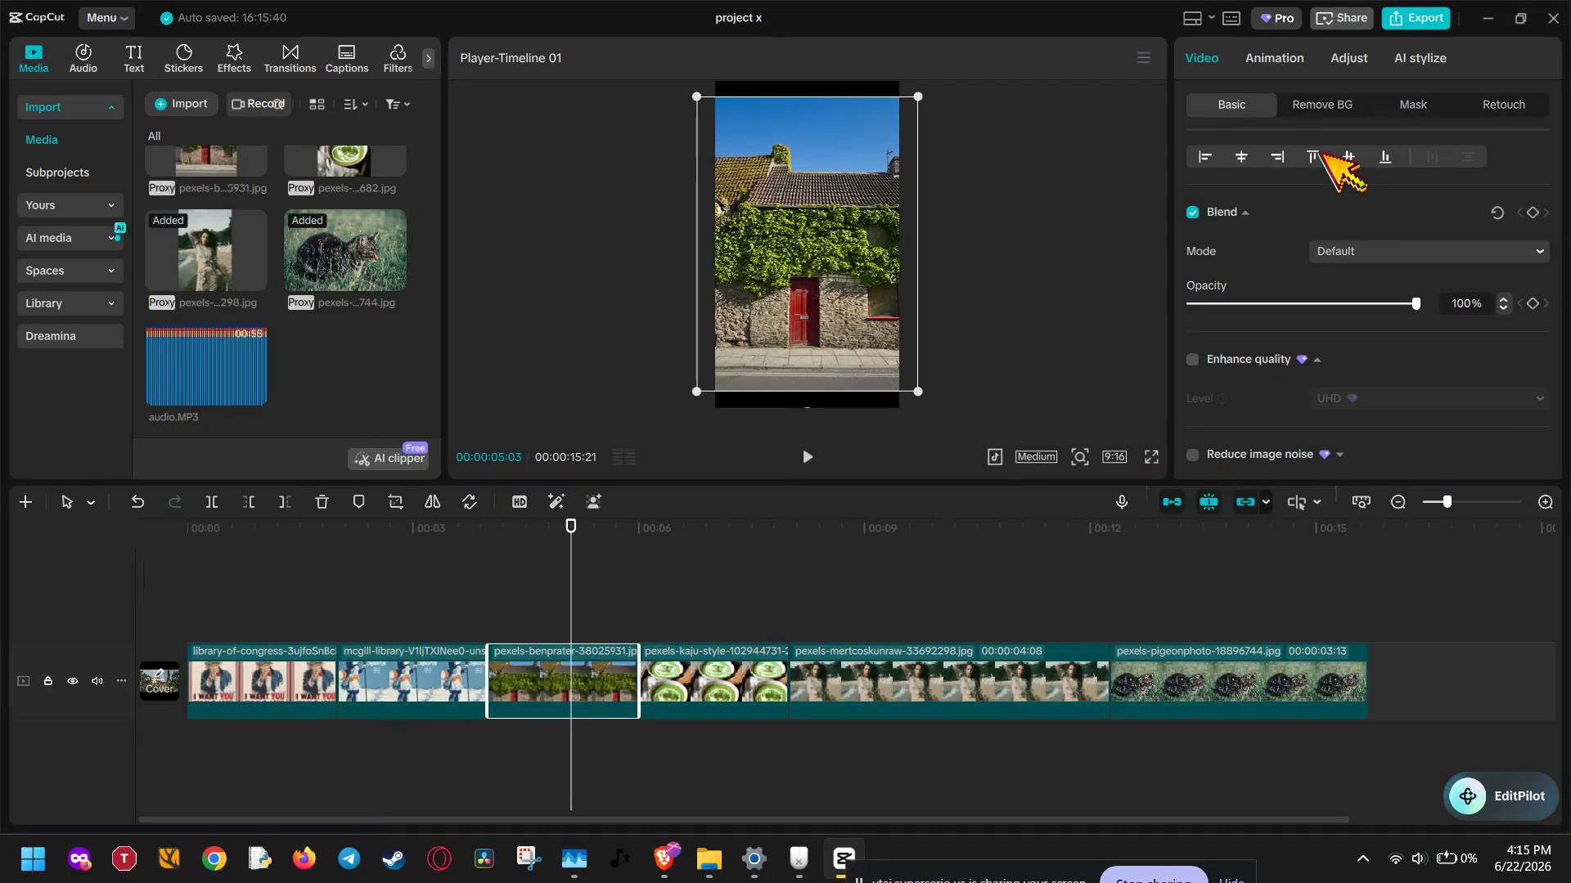
click(1285, 56)
click(1350, 57)
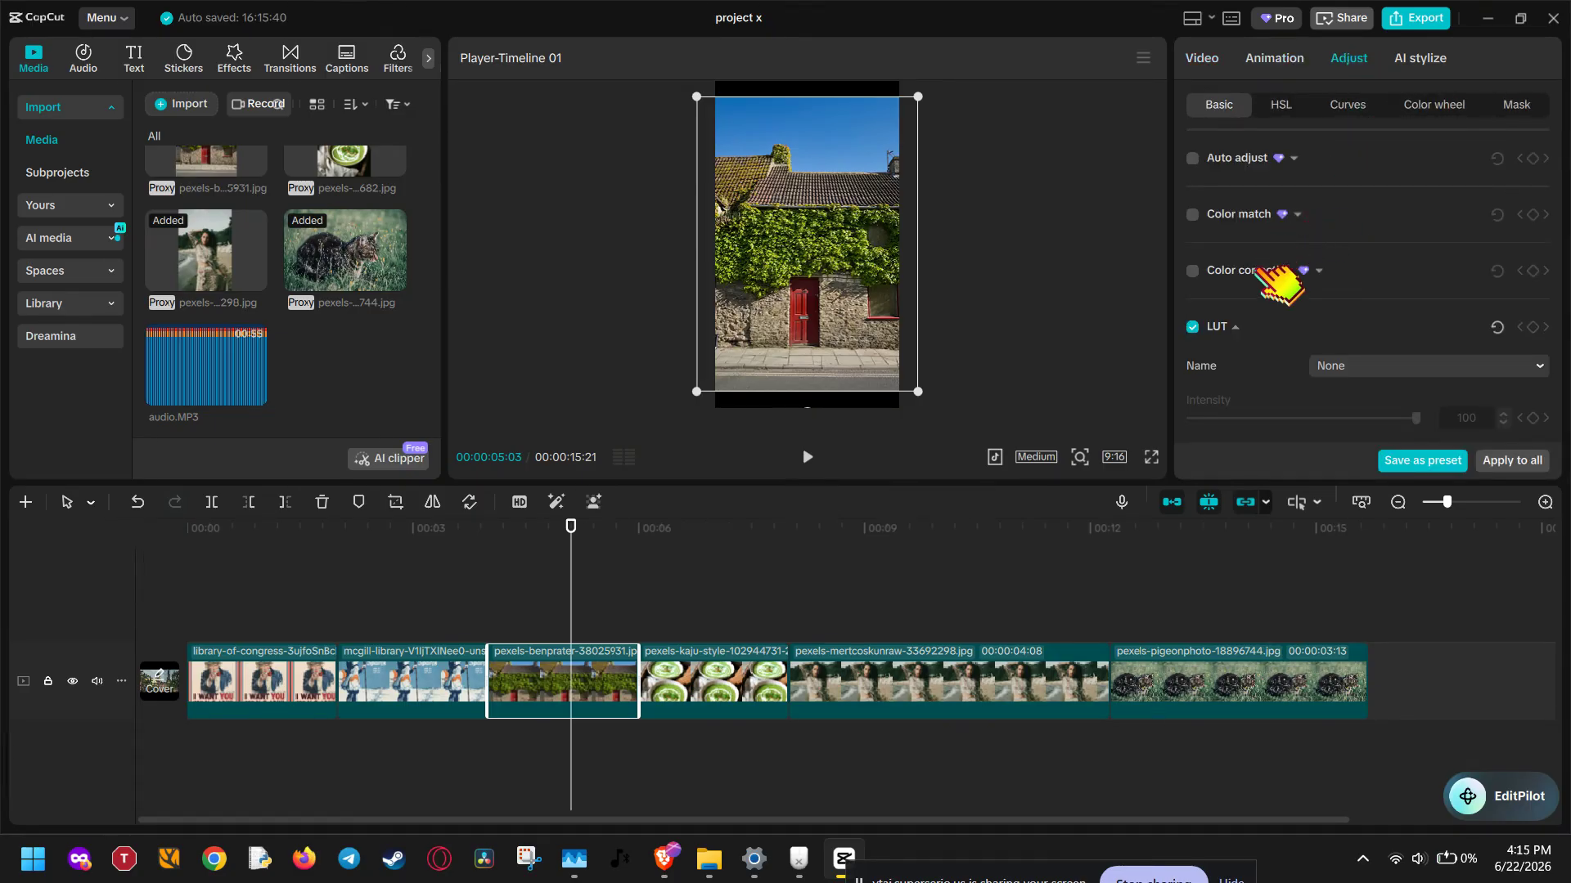
click(1236, 328)
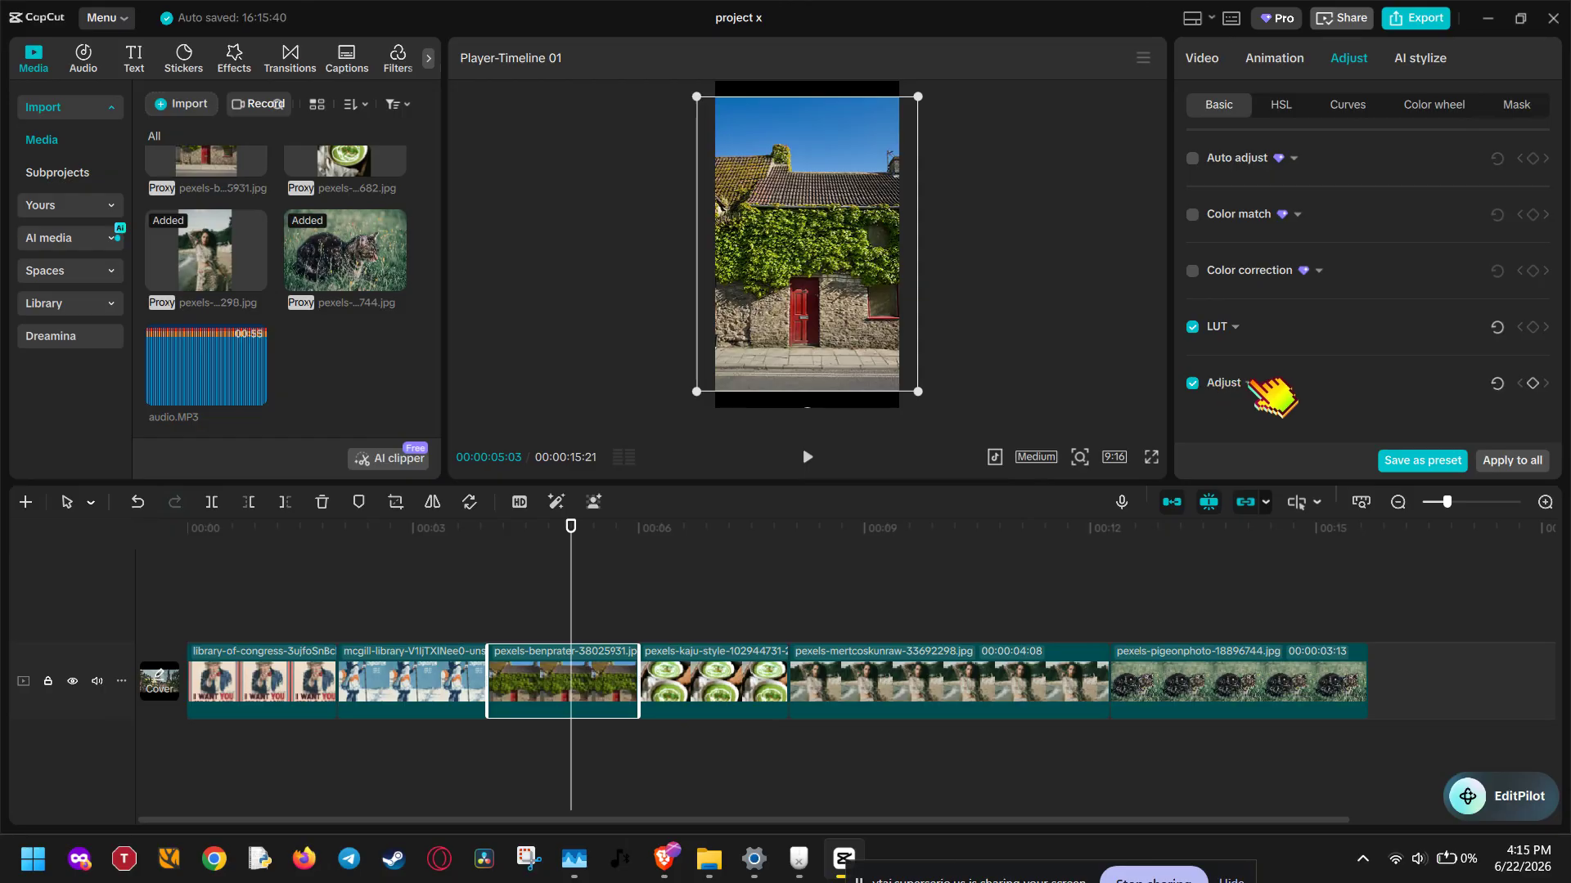
click(1247, 382)
scroll(1235, 347, down, 3)
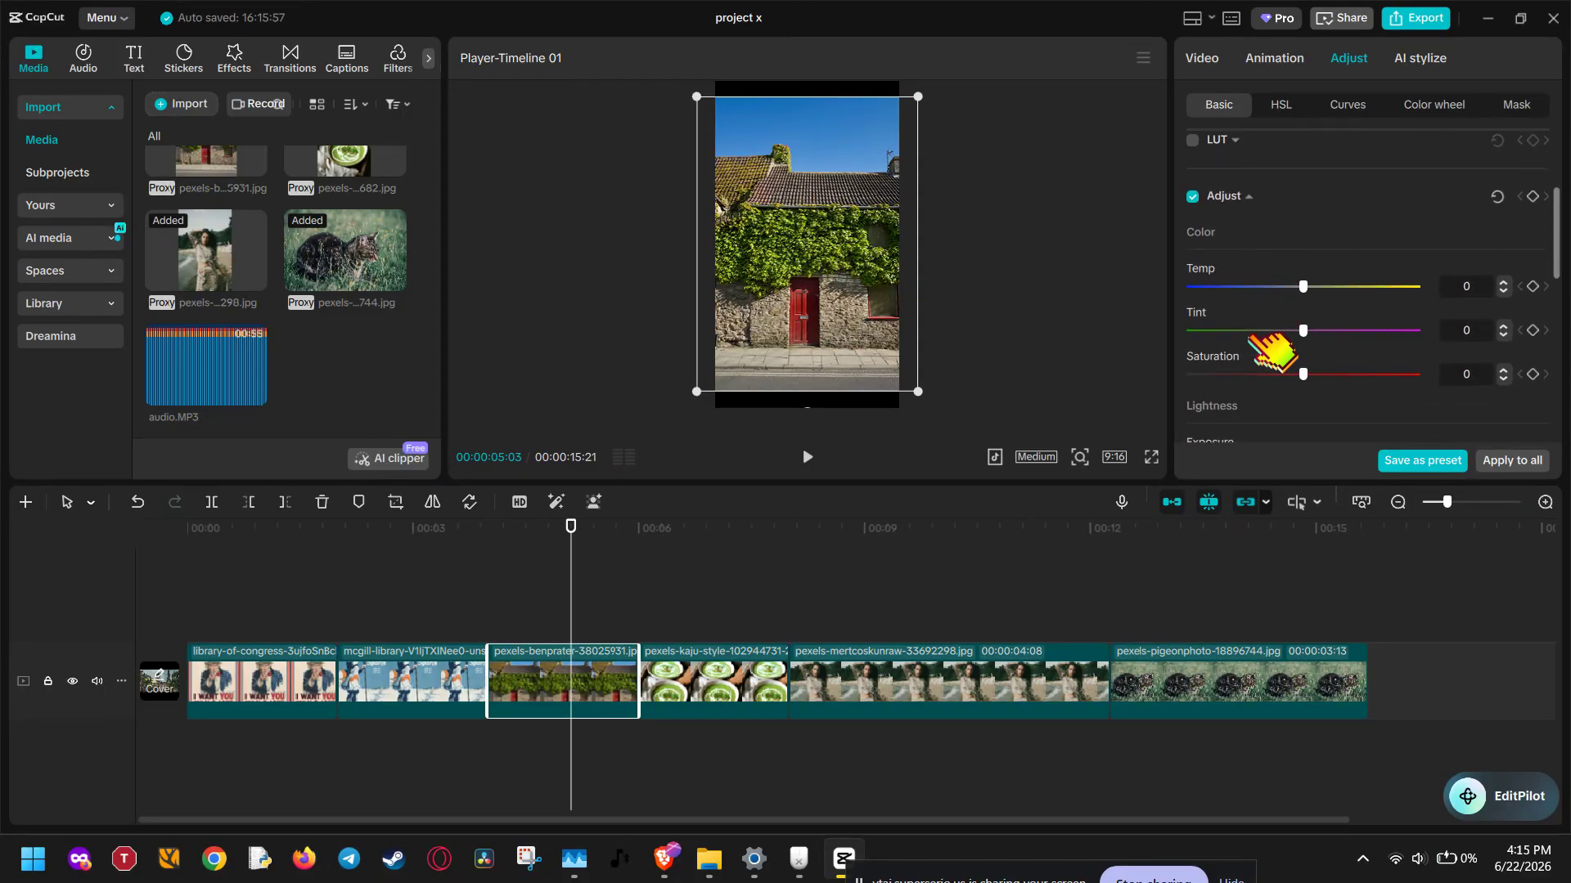
scroll(1272, 350, down, 3)
scroll(1272, 350, up, 2)
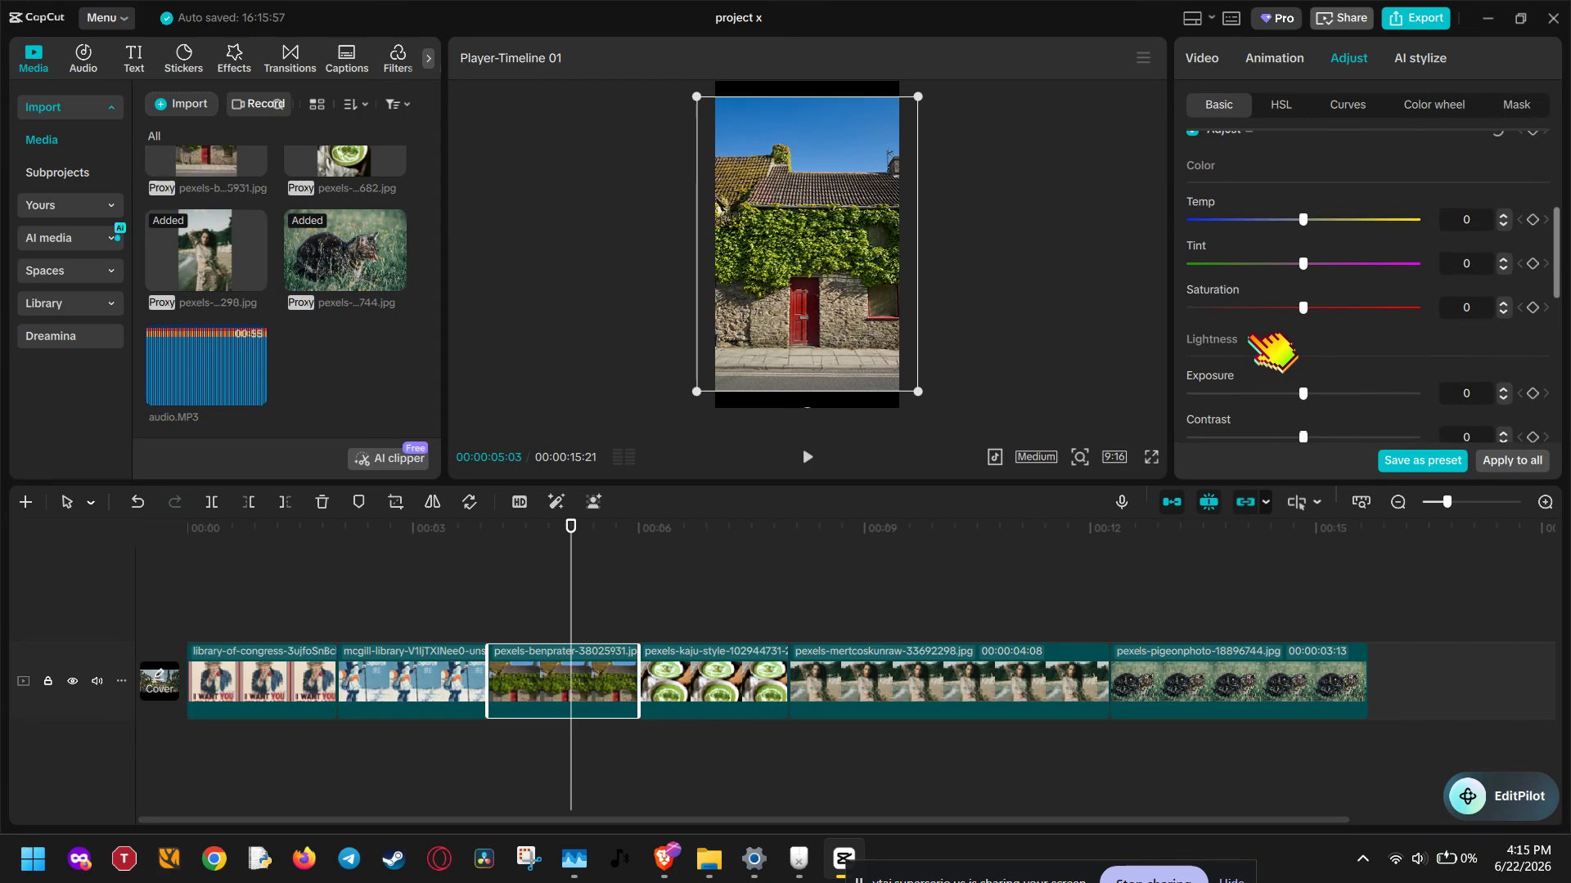
scroll(1276, 348, down, 5)
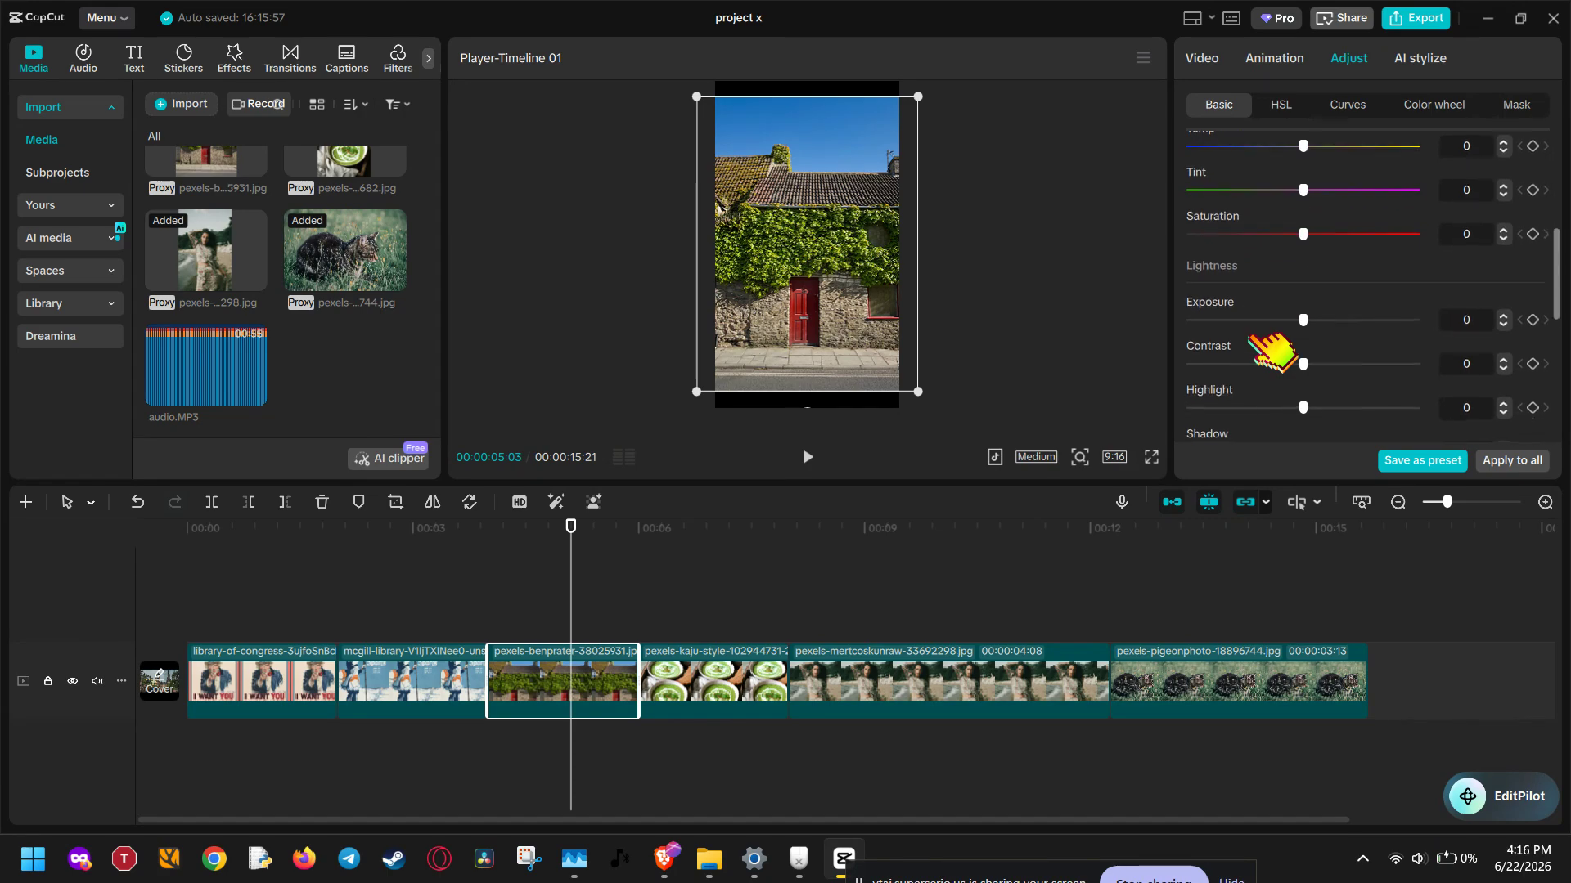
Try a saturation of 50 on the ivy-covered house photo and settle on 10
scroll(1284, 331, up, 4)
scroll(1284, 315, up, 1)
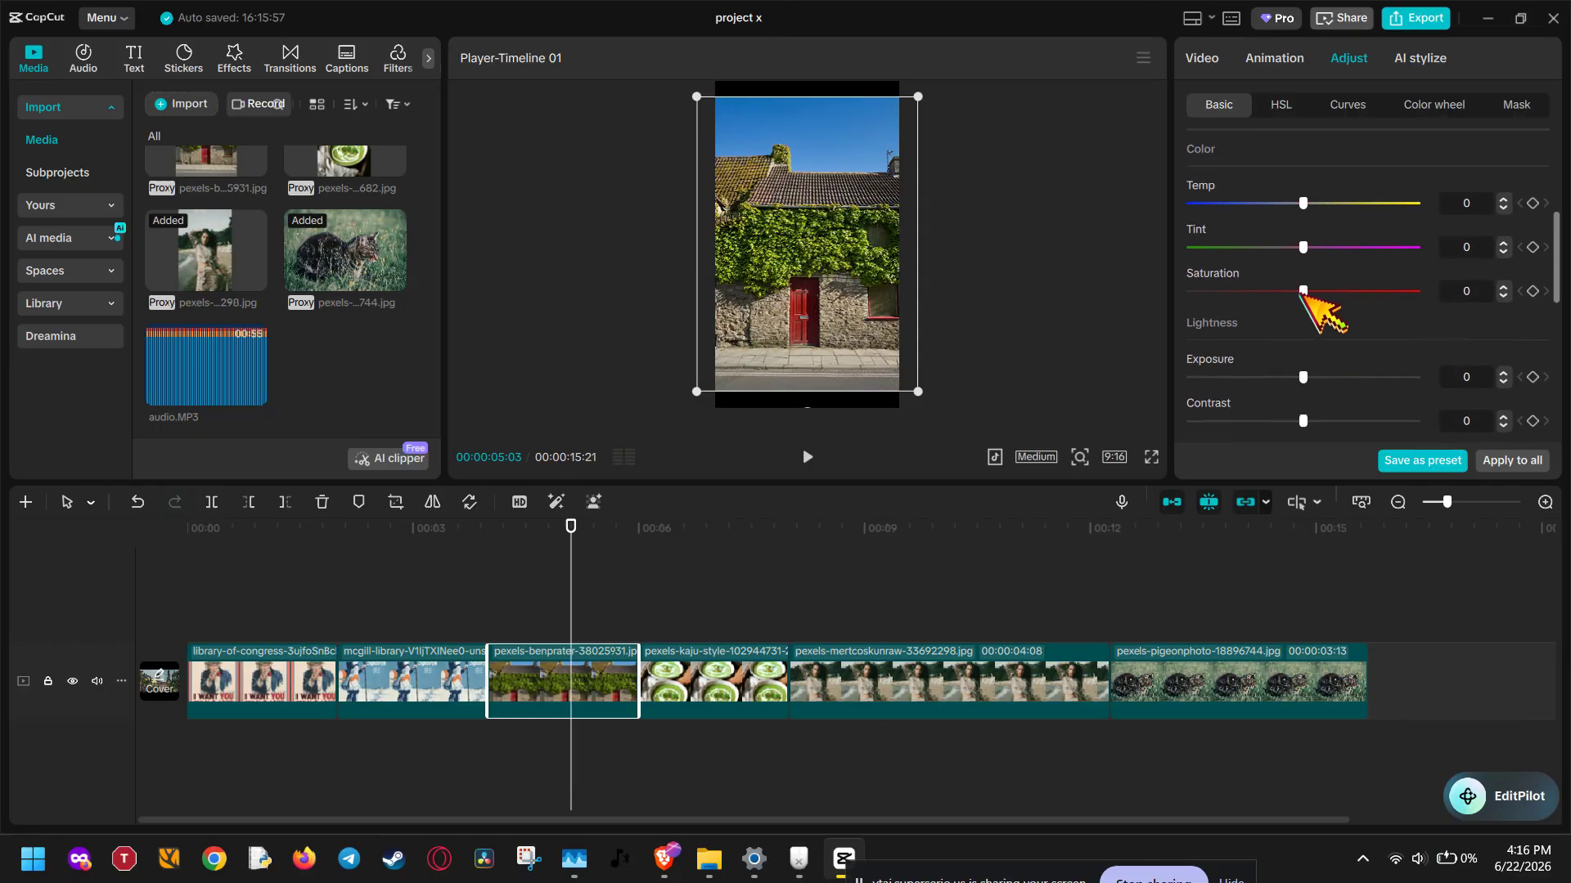
drag(1322, 293, 1437, 292)
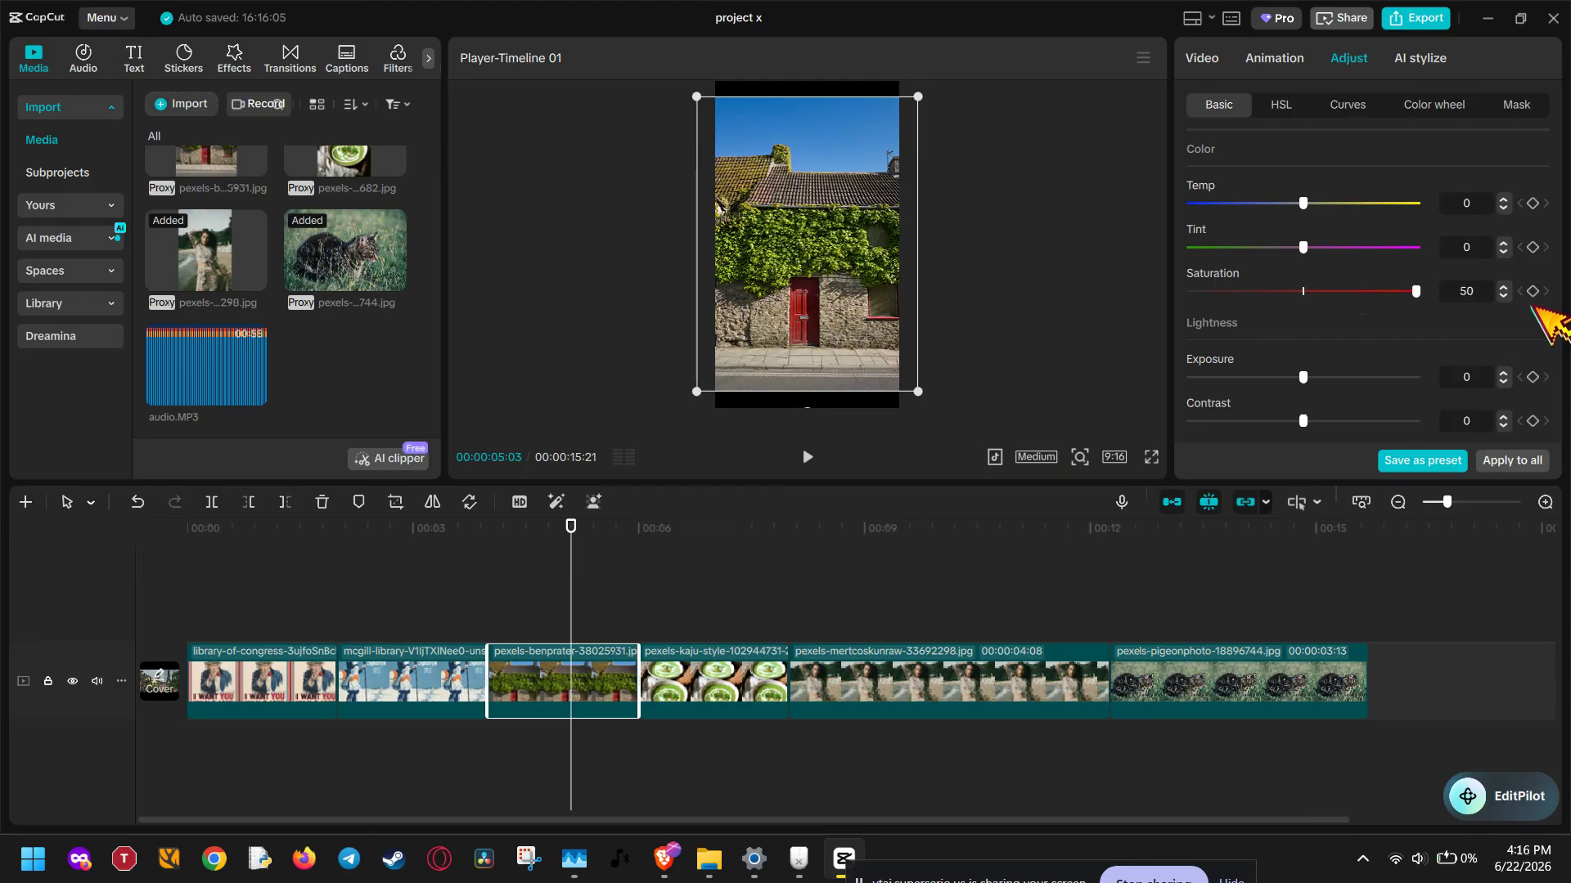
drag(1415, 290, 1286, 309)
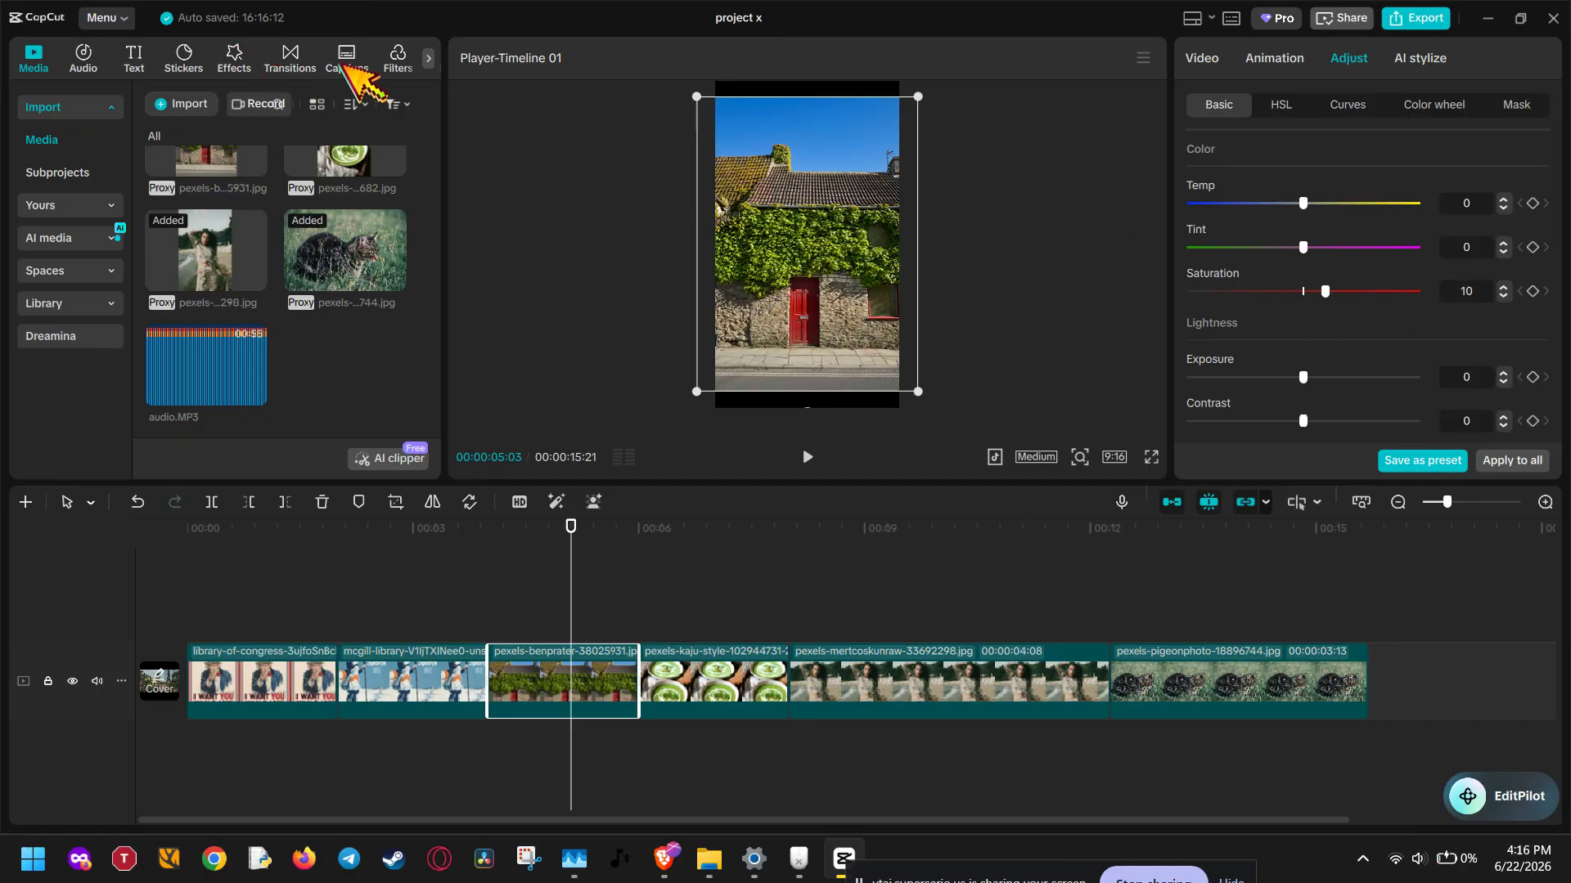
Browse the featured filters and try Matte Noir on the house photo's clip
scroll(327, 64, down, 1)
scroll(305, 65, down, 2)
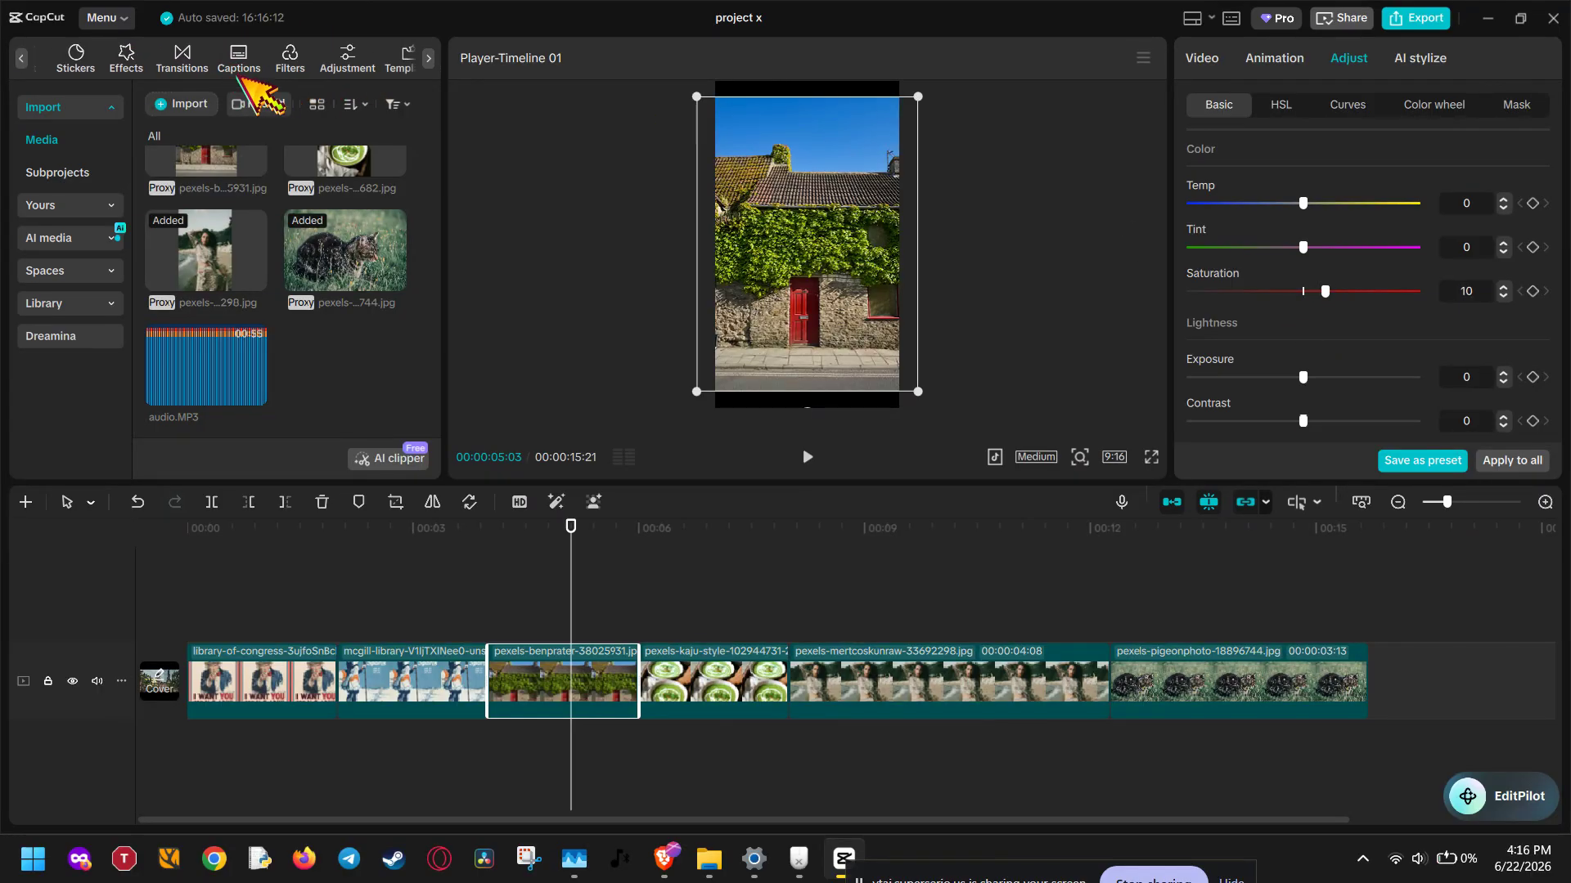
click(291, 61)
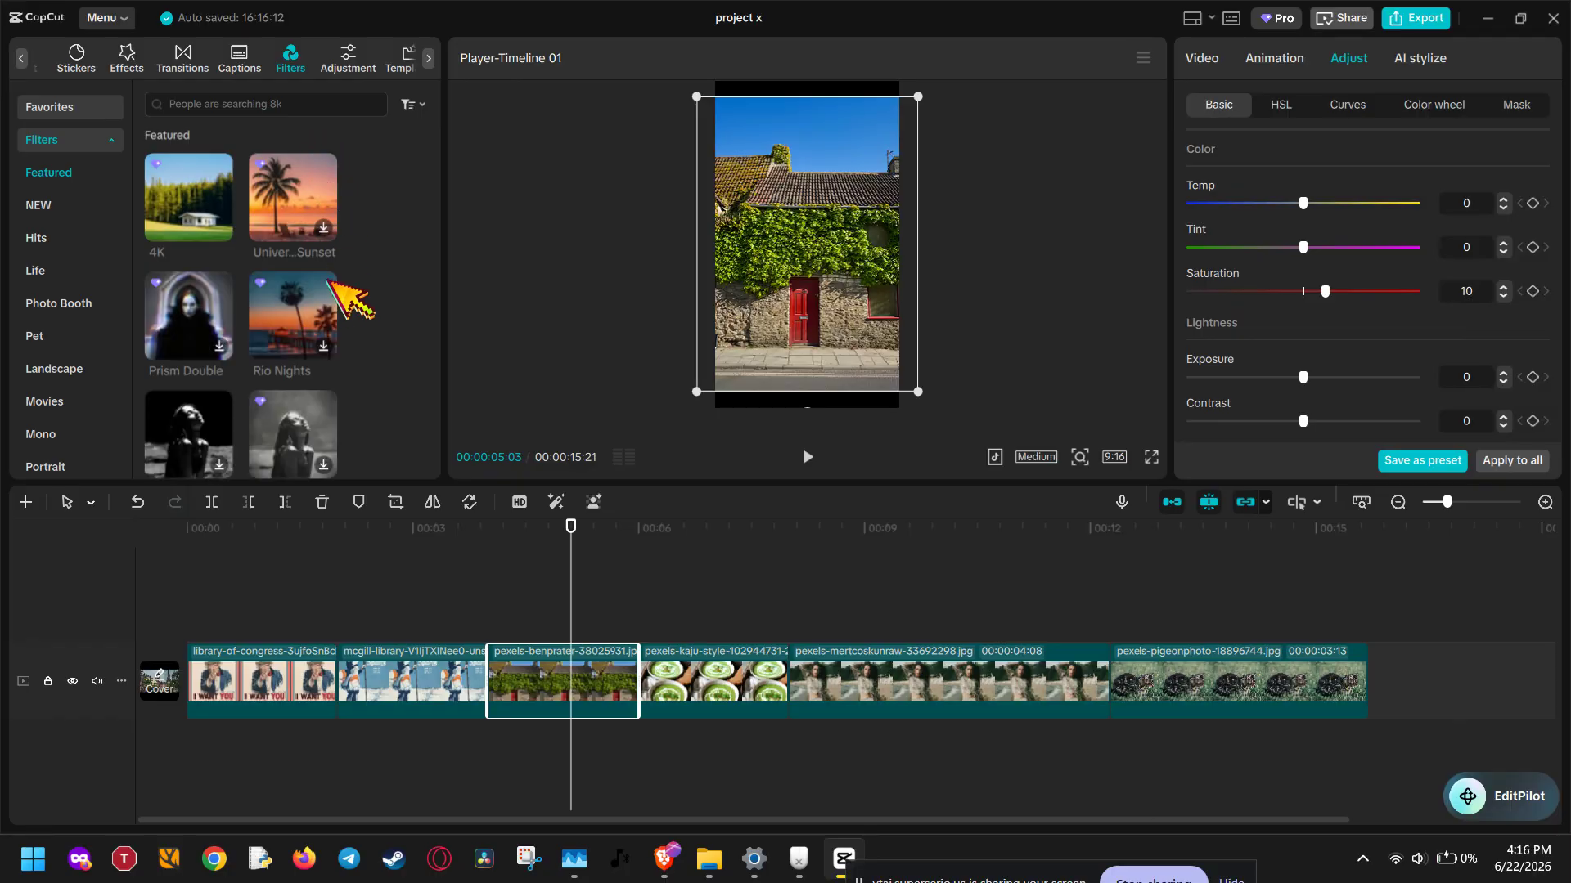
scroll(411, 310, down, 3)
scroll(406, 303, down, 2)
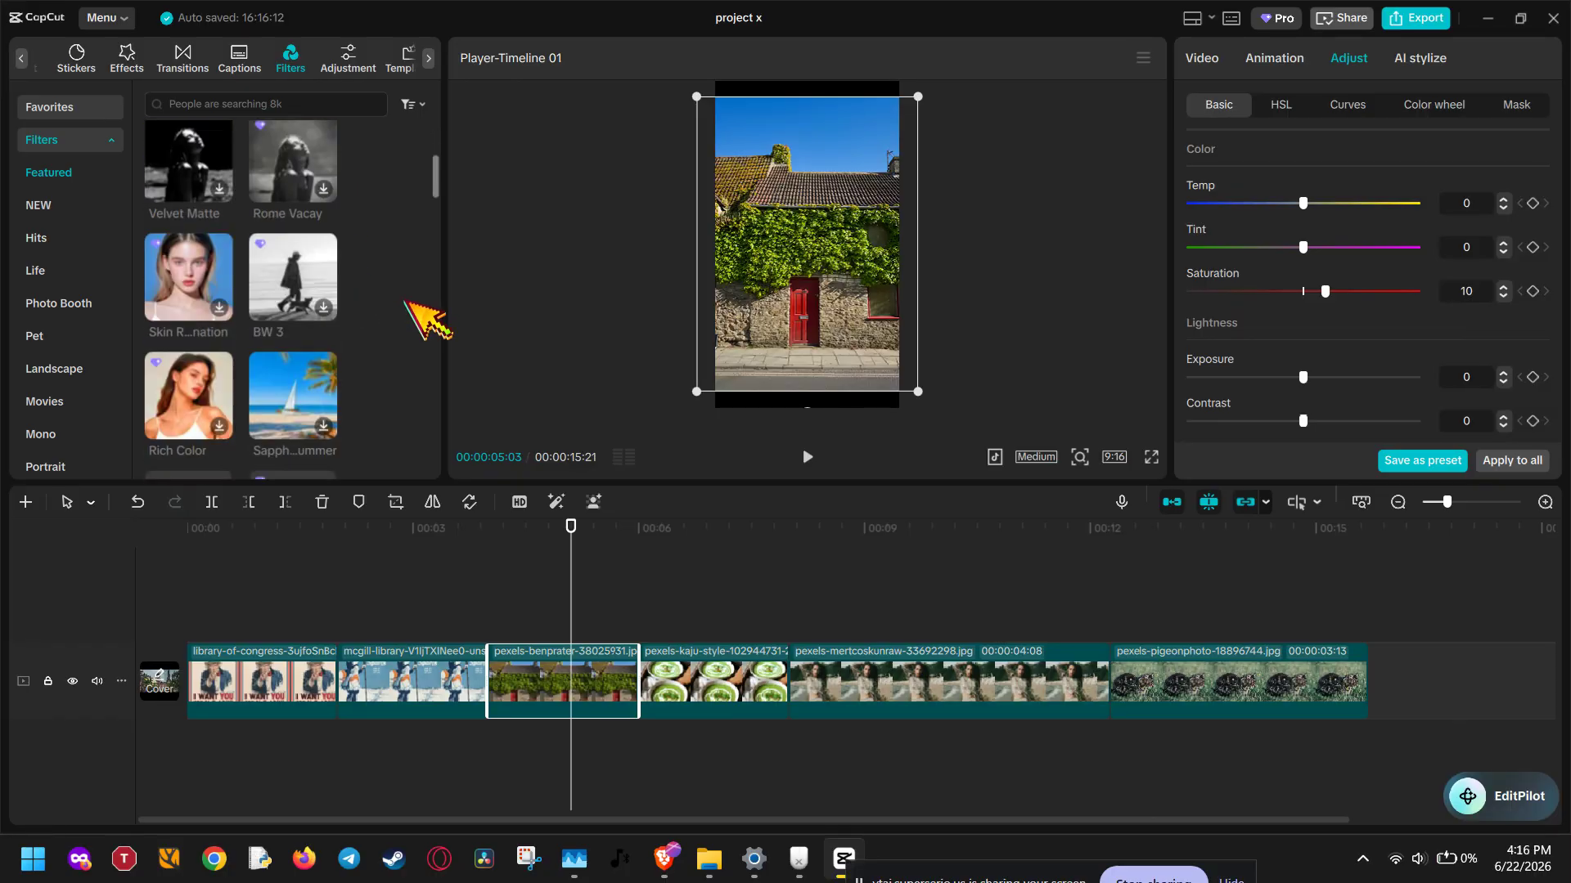
scroll(423, 318, down, 1)
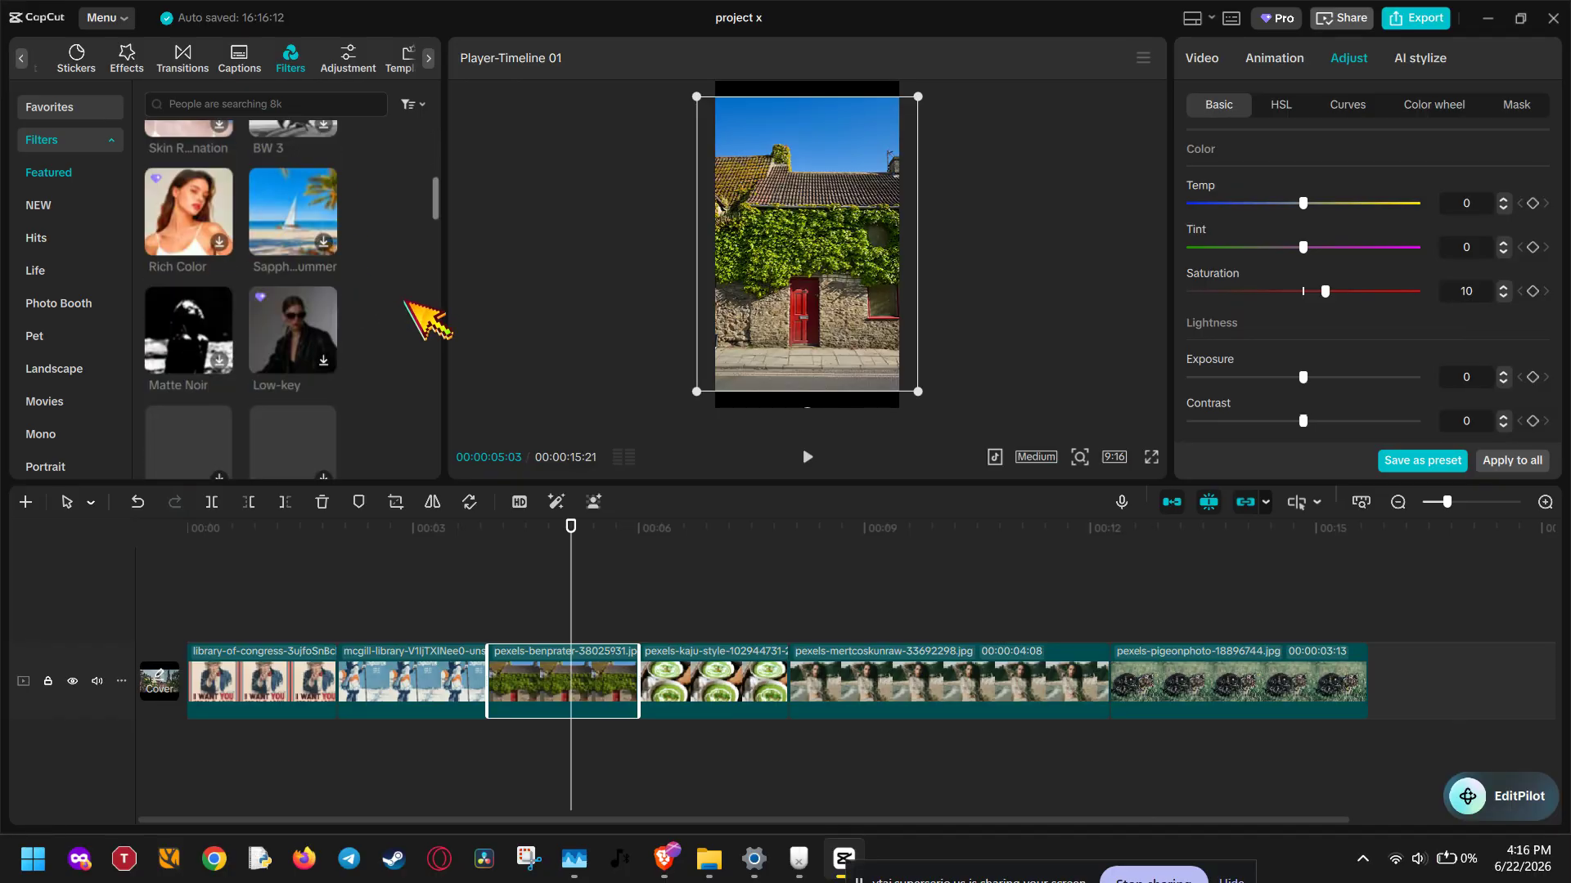
drag(186, 331, 540, 687)
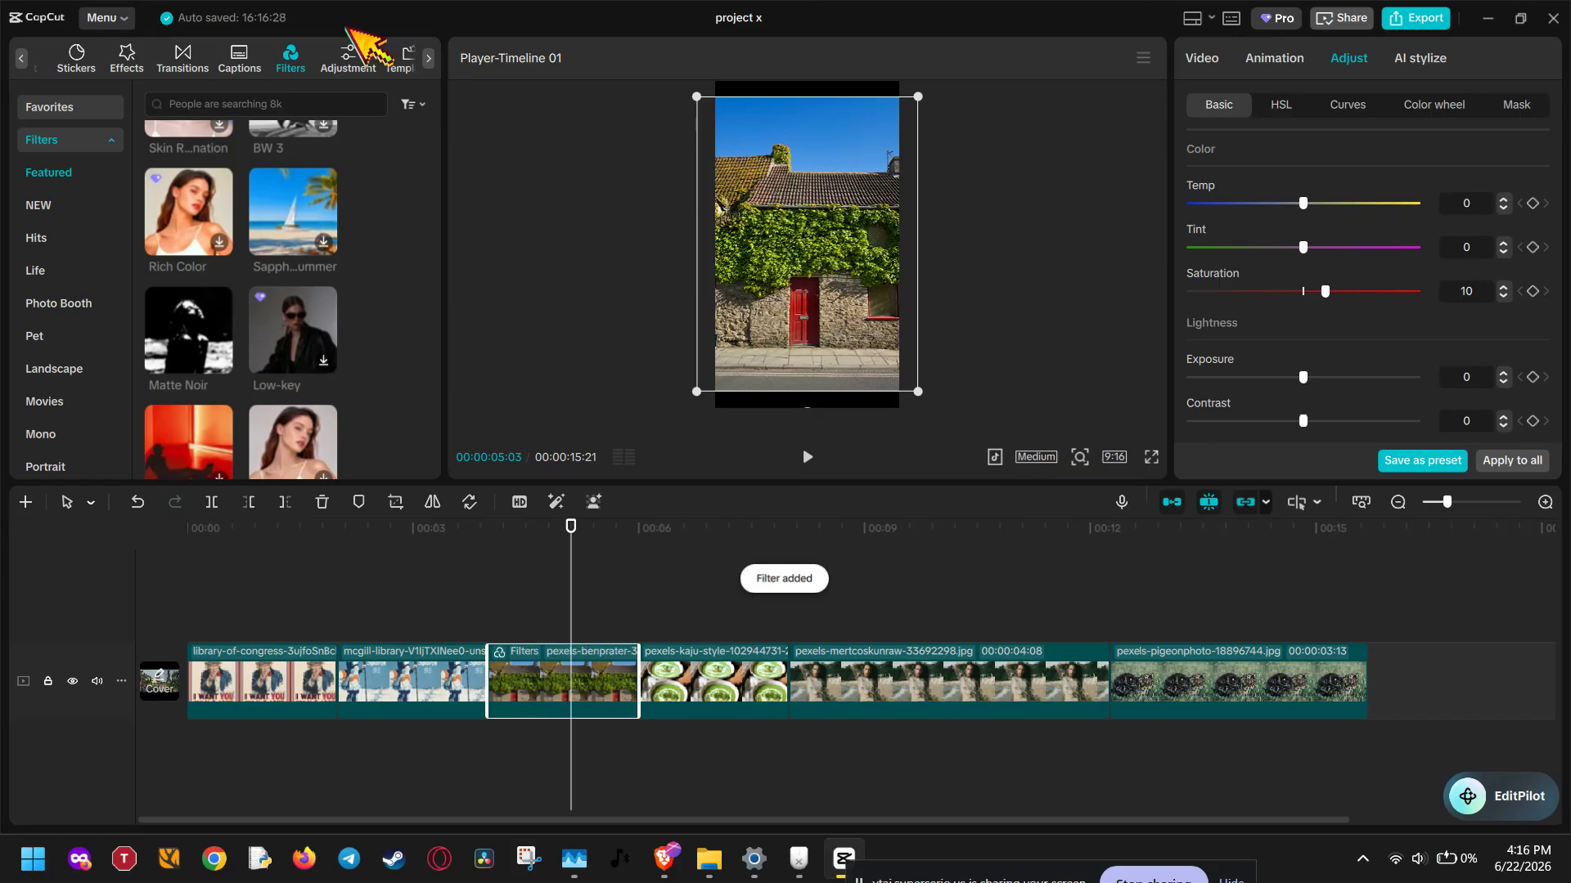
Look over the flash transitions and the entrance animations, and undo the Matte Noir filter on the house photo
scroll(260, 72, down, 1)
scroll(204, 66, up, 1)
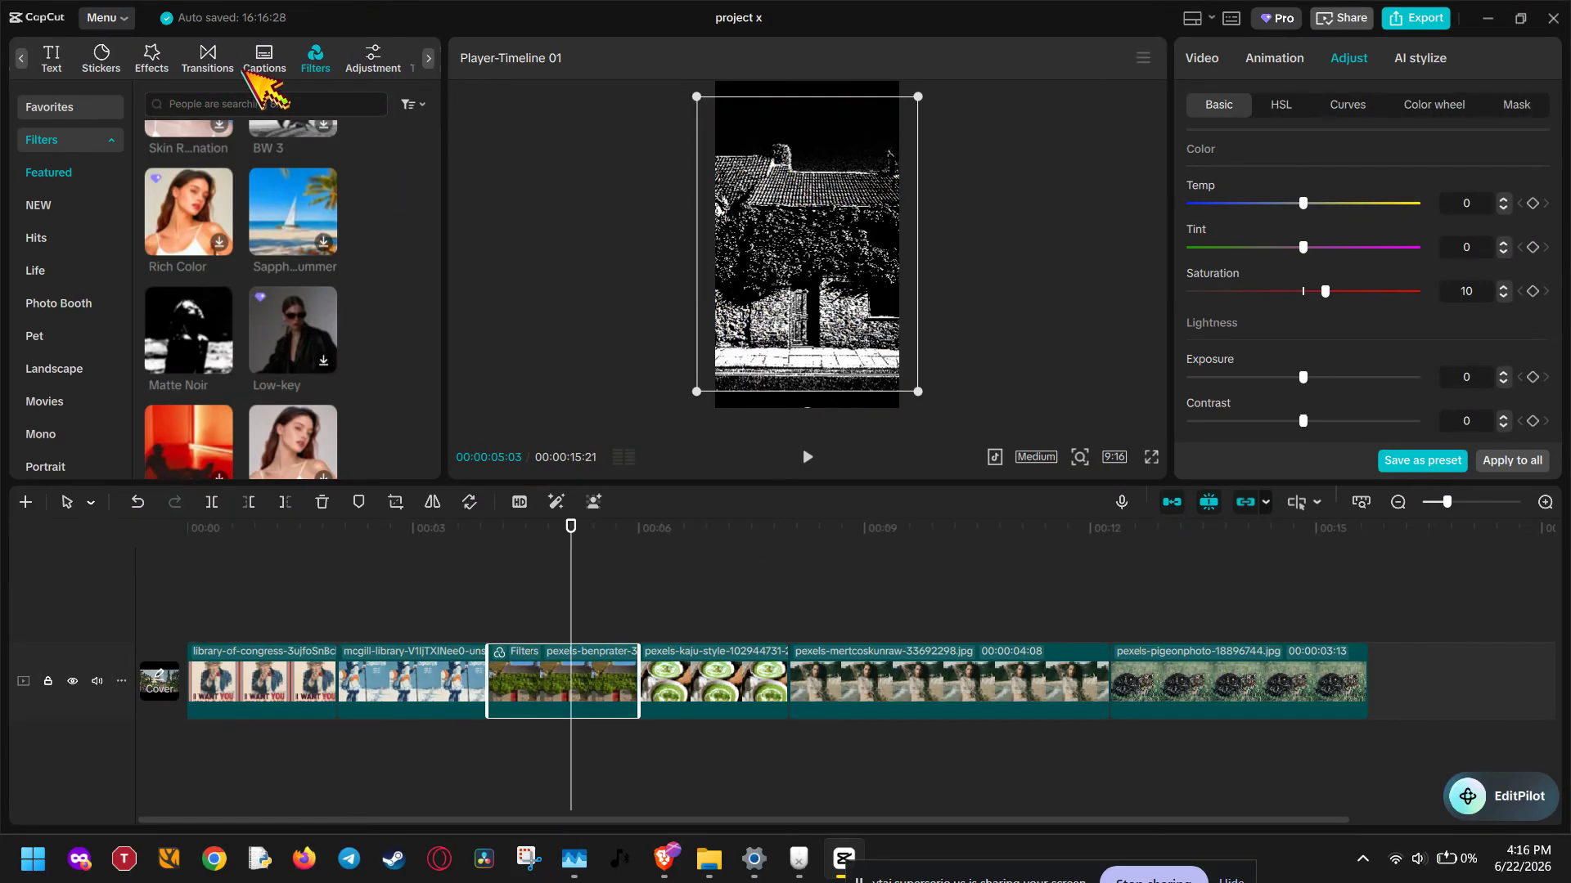
click(223, 71)
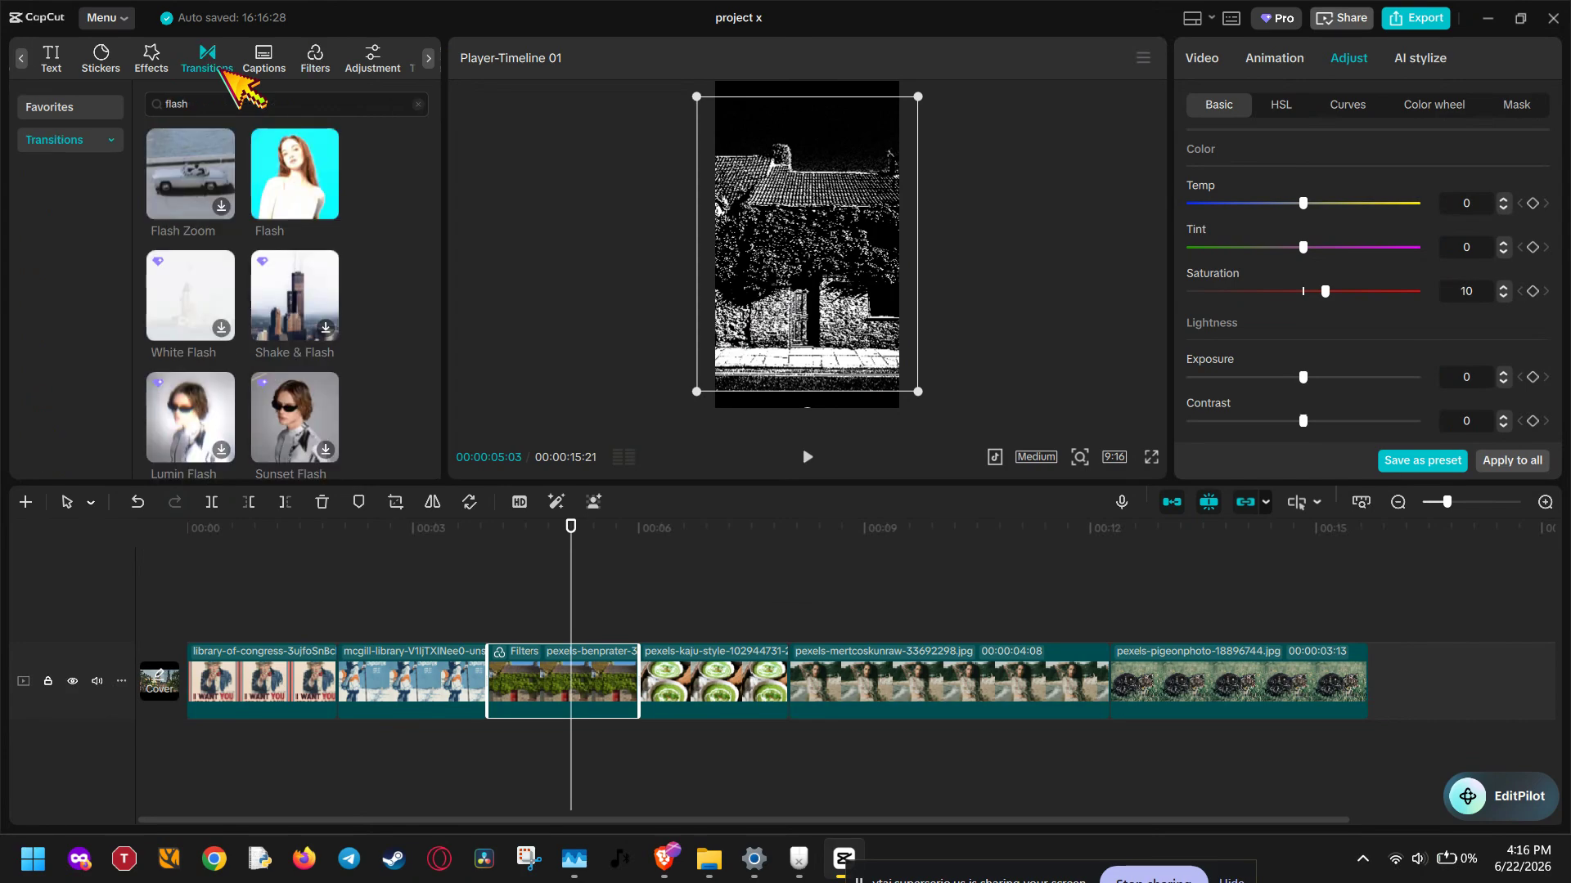
click(1295, 59)
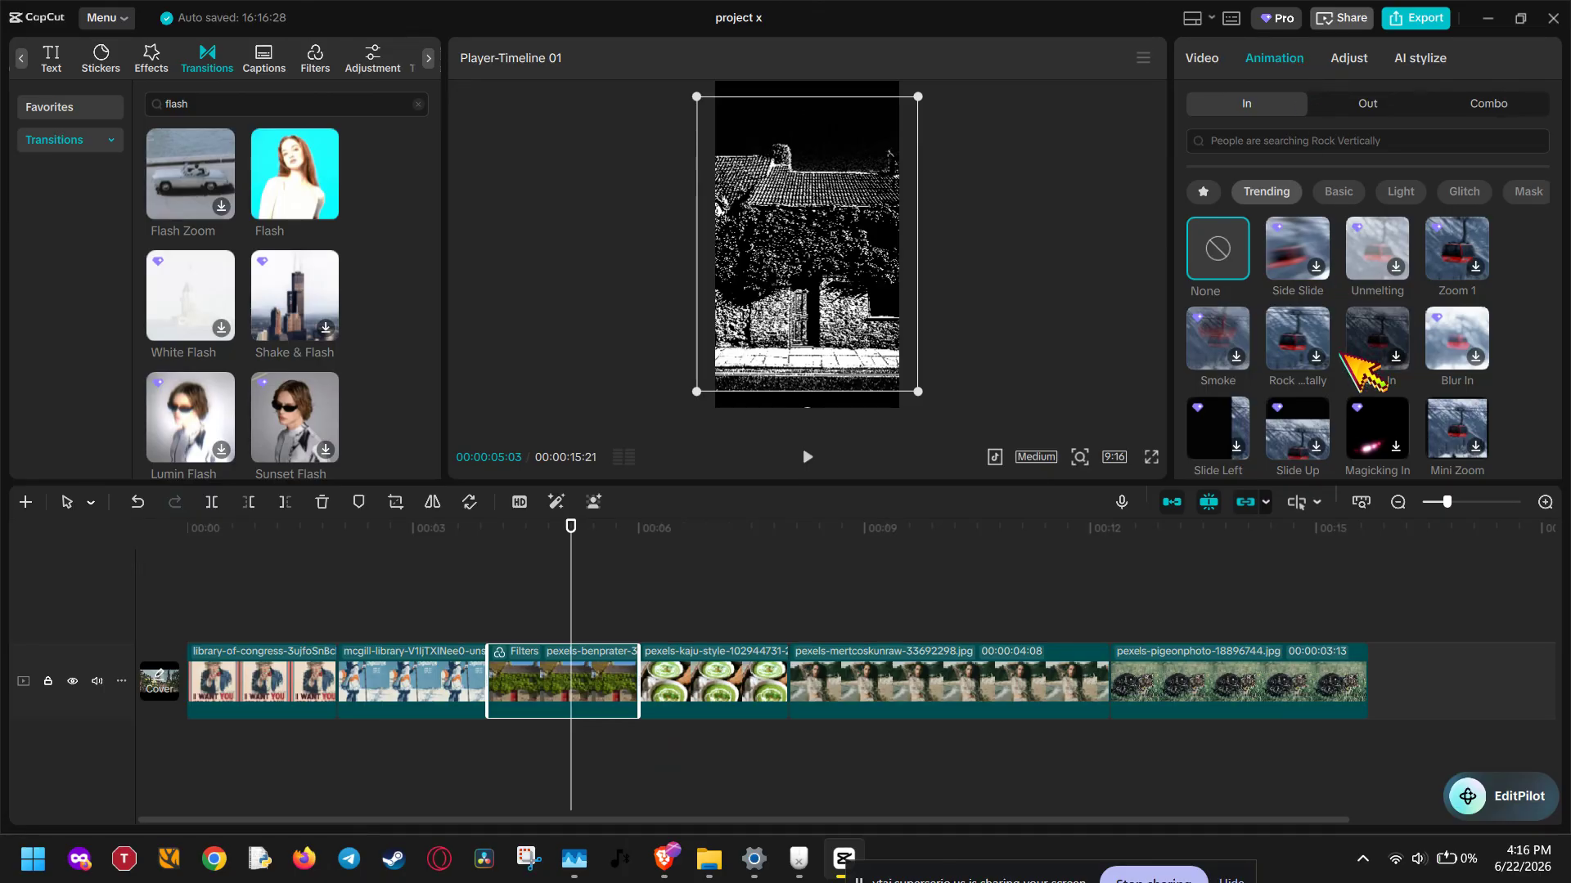
key(ctrl+z)
Browse the trending entrance animations and apply Torn Spiral to the house photo
scroll(1331, 354, down, 3)
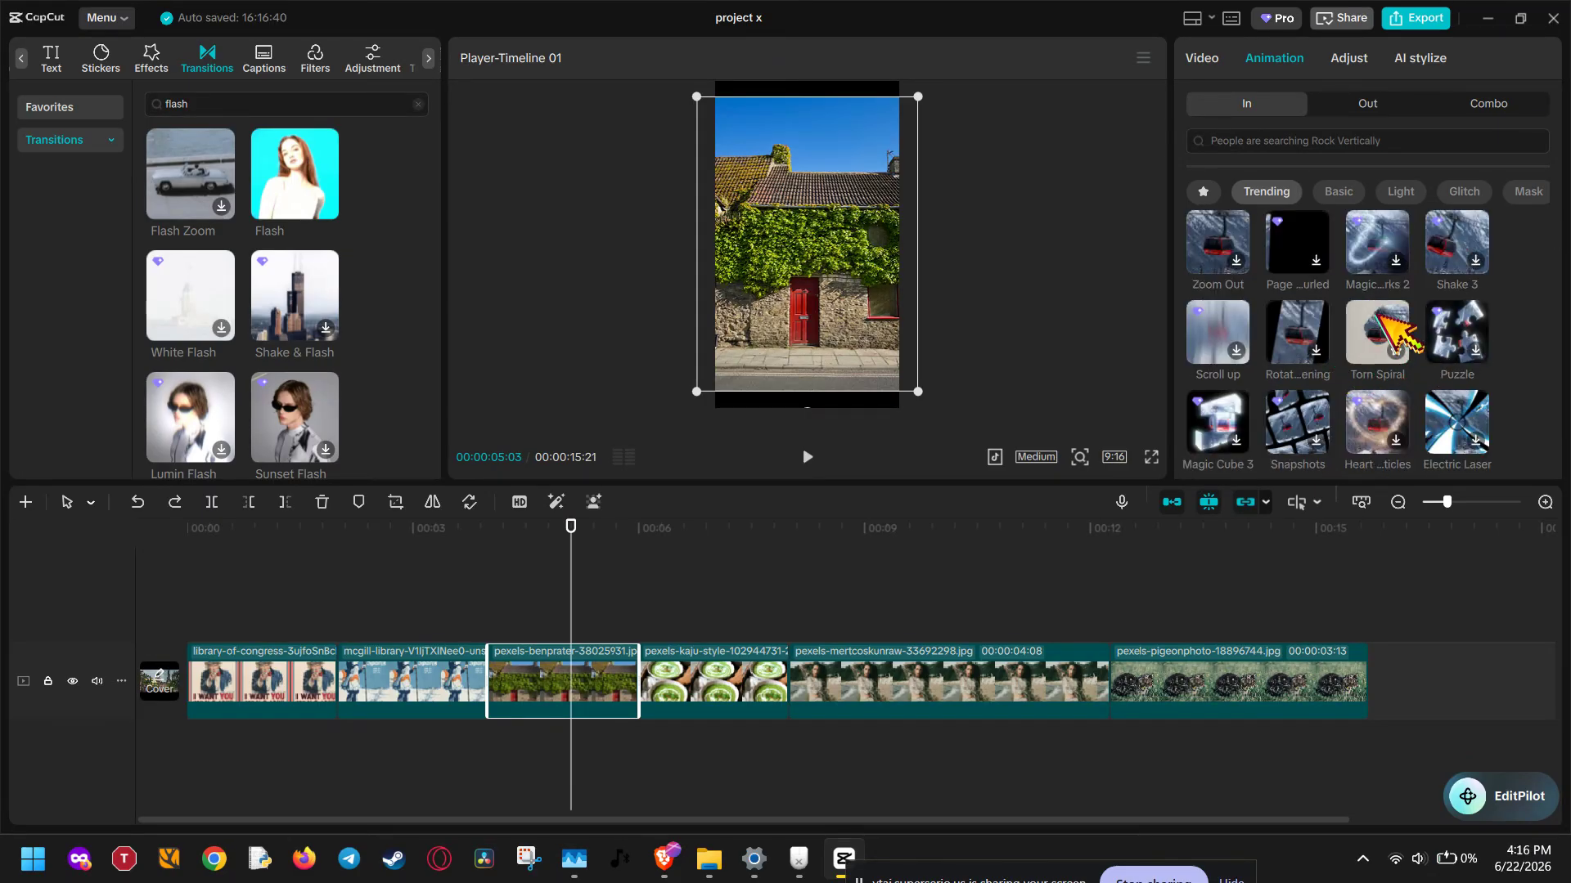
scroll(1277, 405, up, 3)
scroll(1342, 340, down, 3)
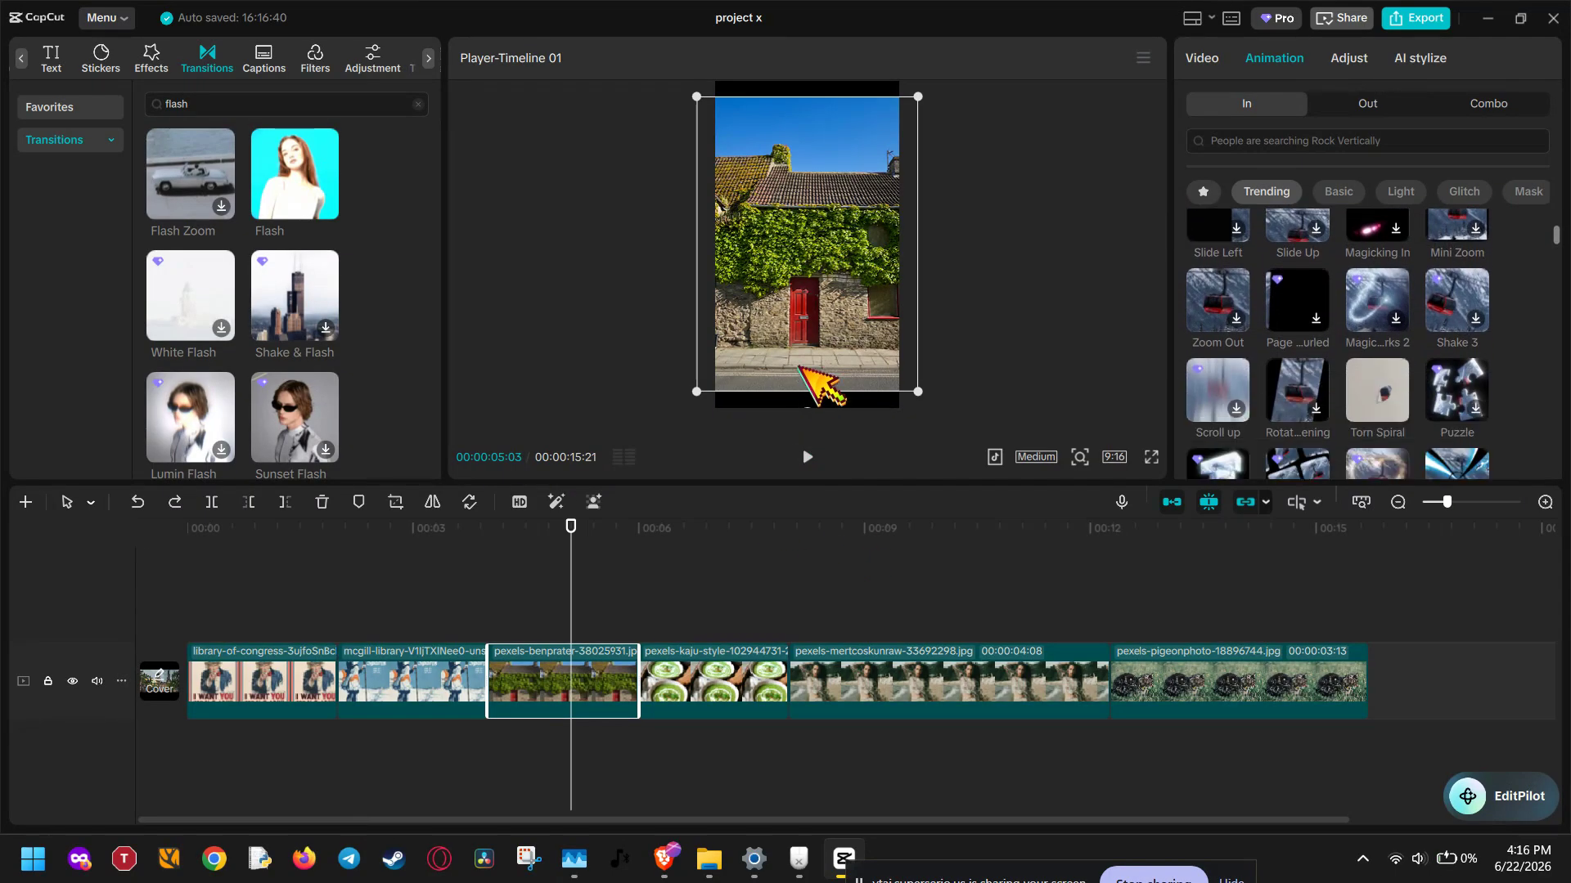
scroll(1254, 372, up, 2)
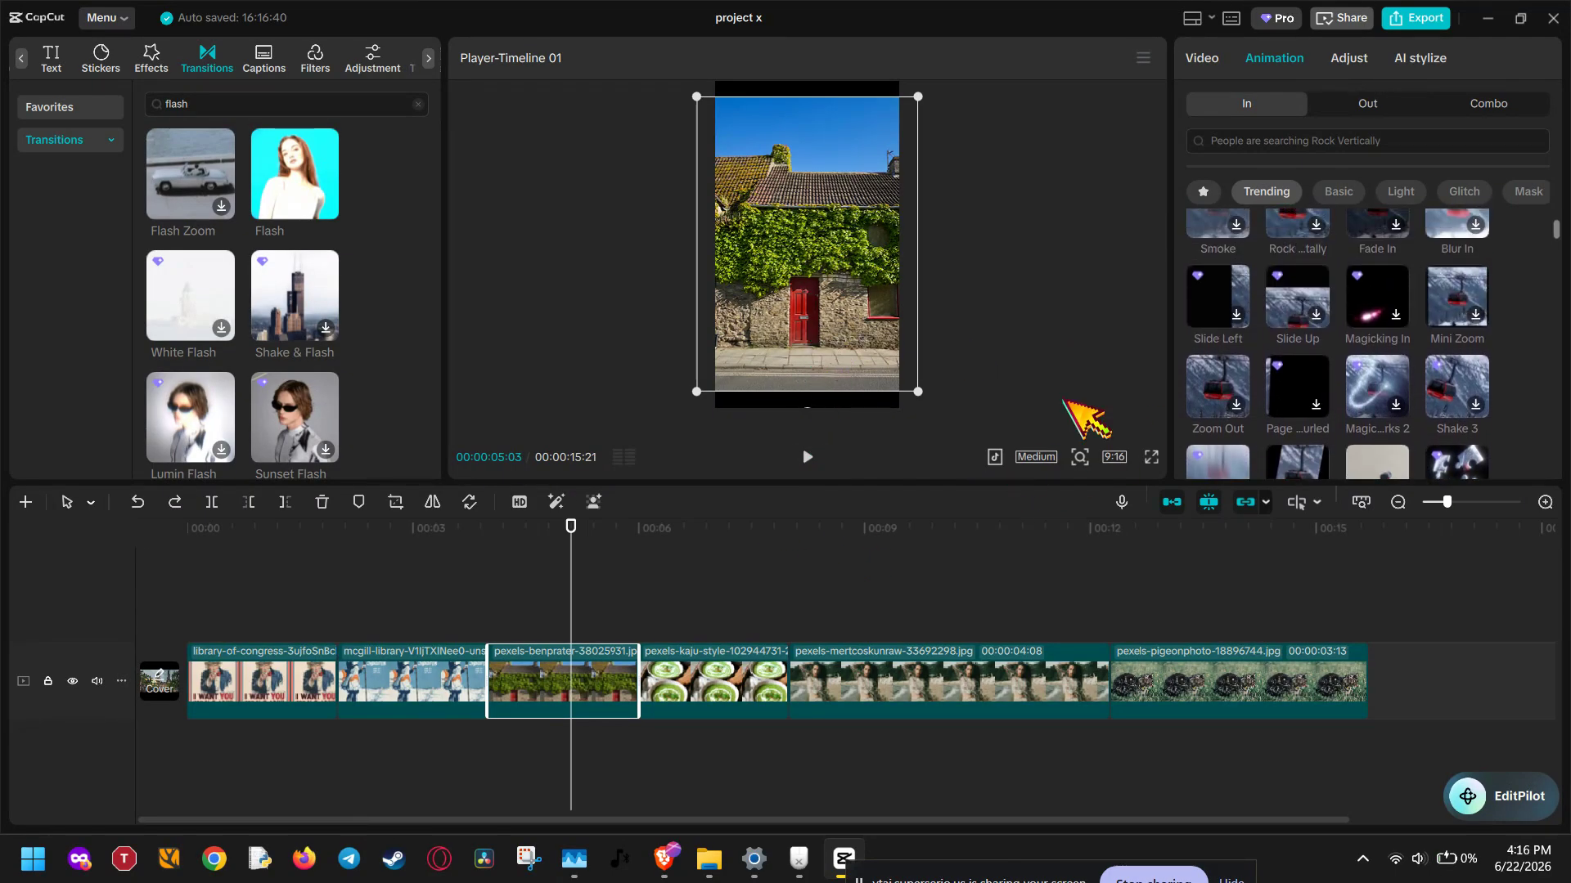
scroll(1313, 339, down, 2)
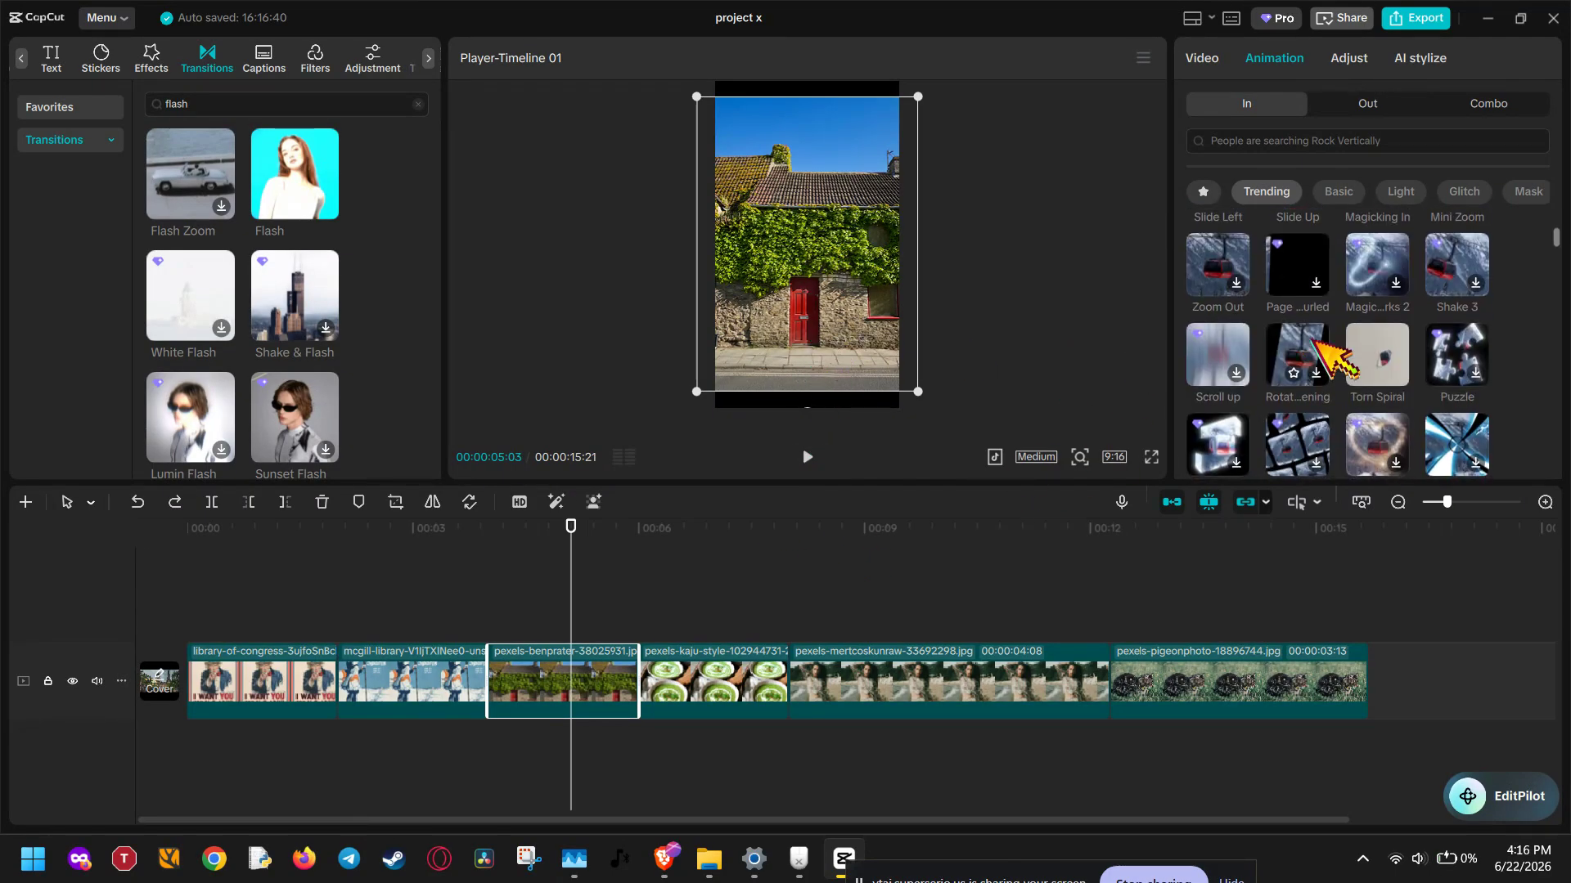
click(1238, 426)
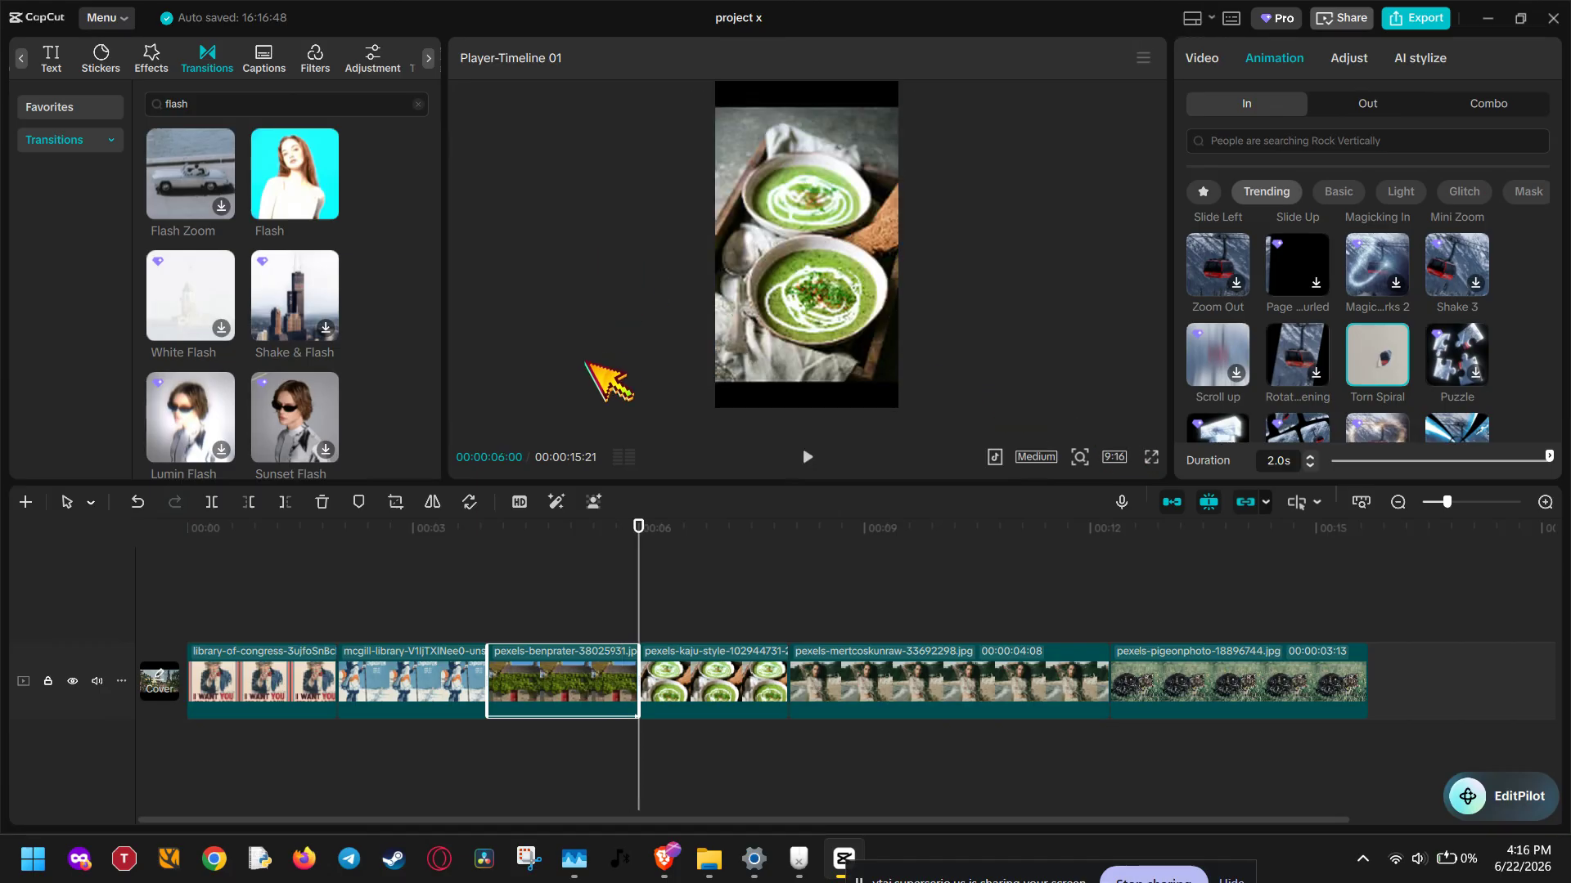
Check the preview's extra options and move the playhead back onto the house photo at 00:00:05:16
click(1145, 56)
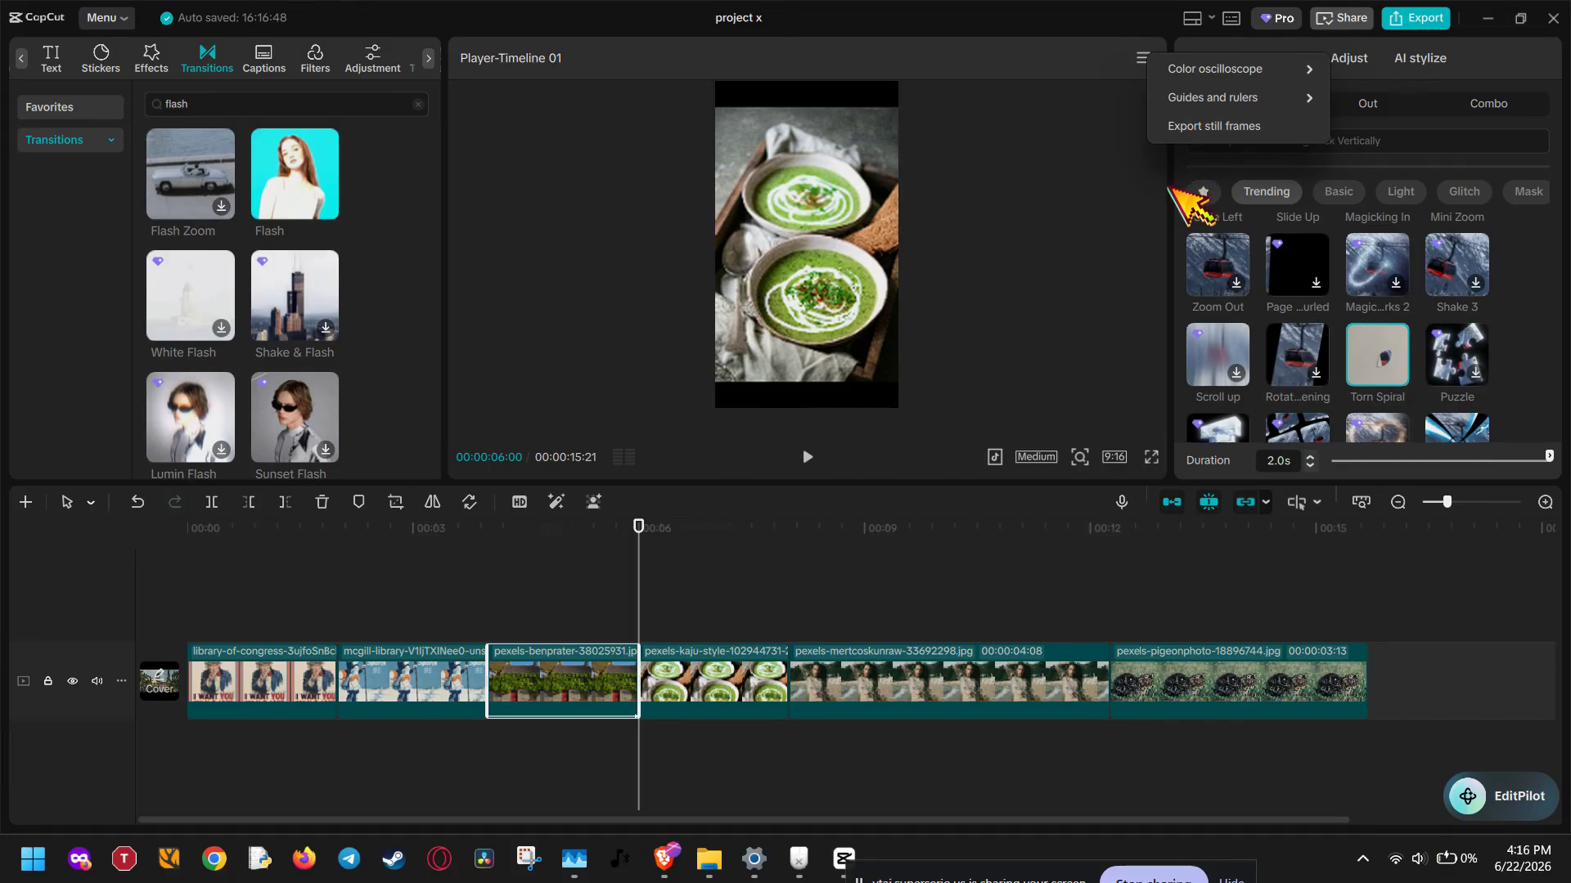
click(1155, 191)
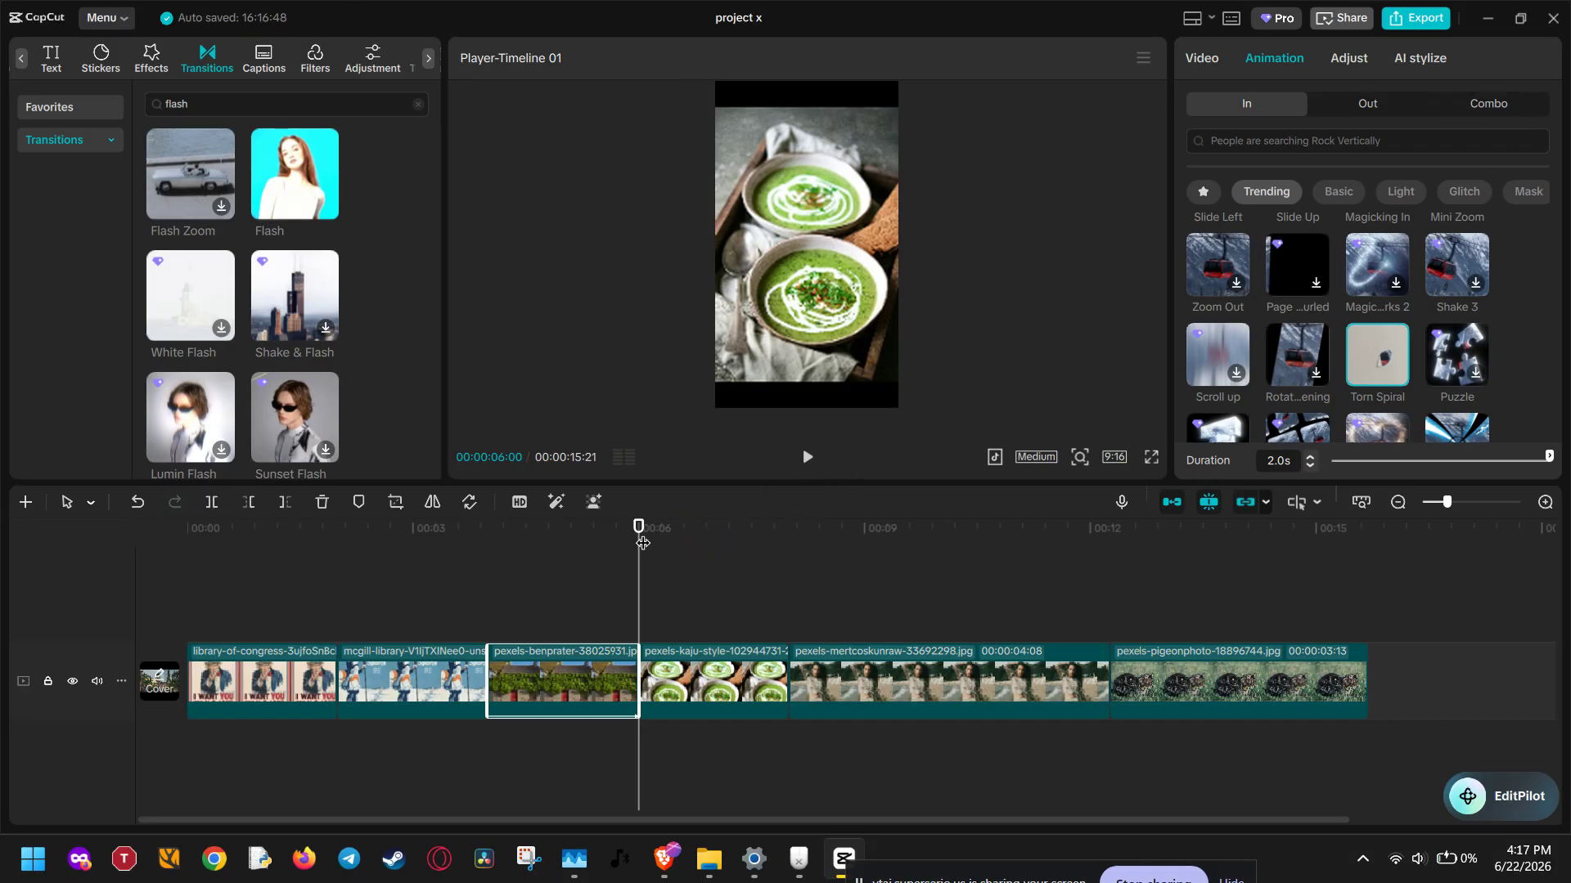
drag(642, 543, 605, 553)
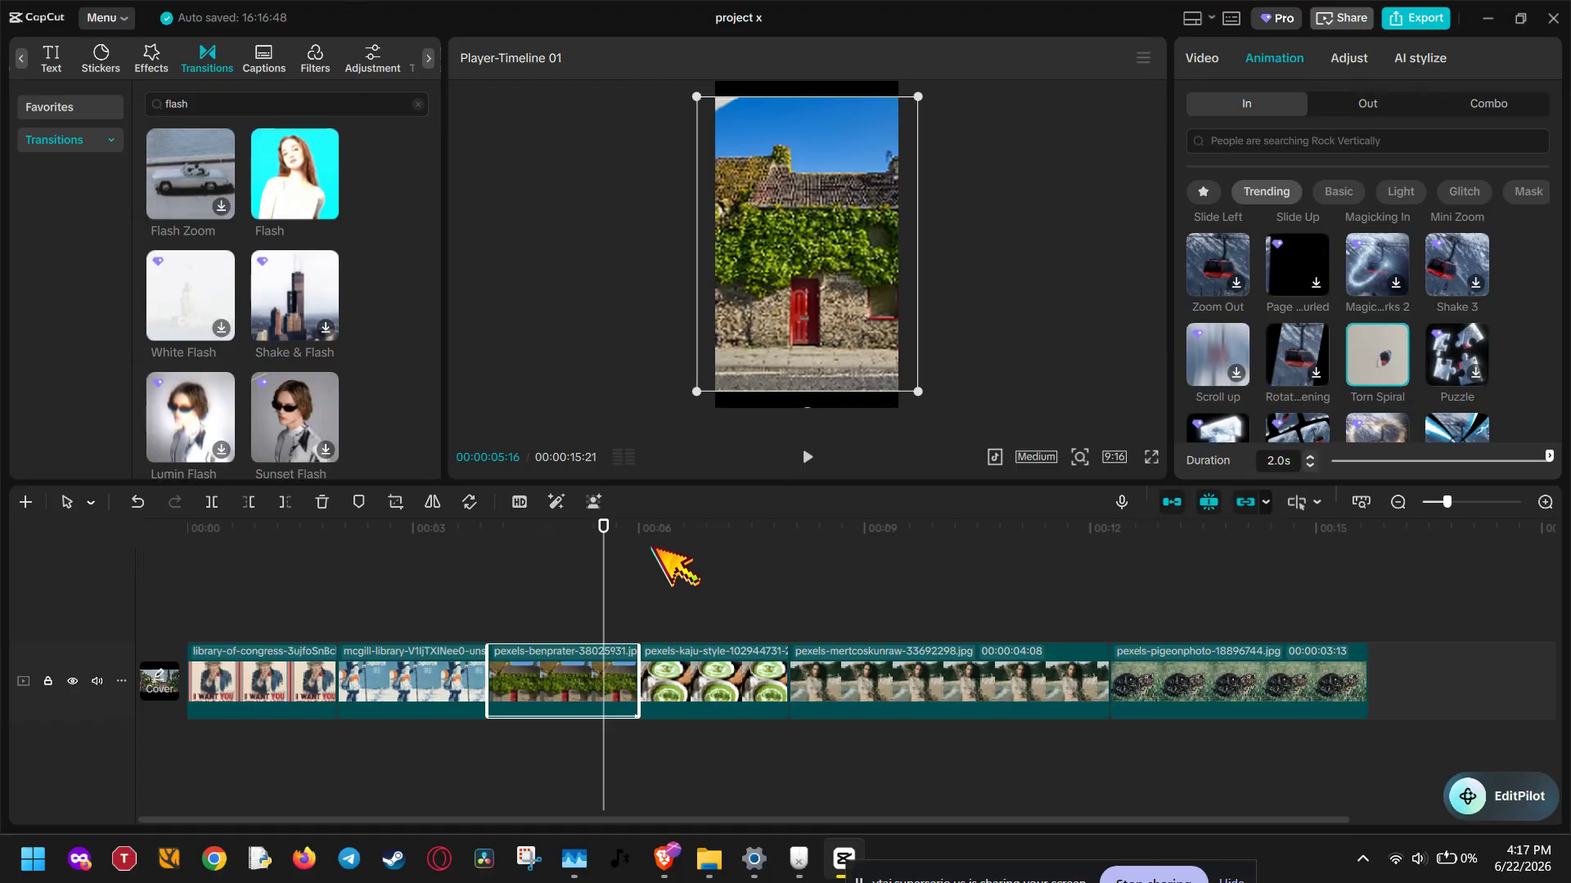
Open the export settings for the slideshow project
click(1138, 870)
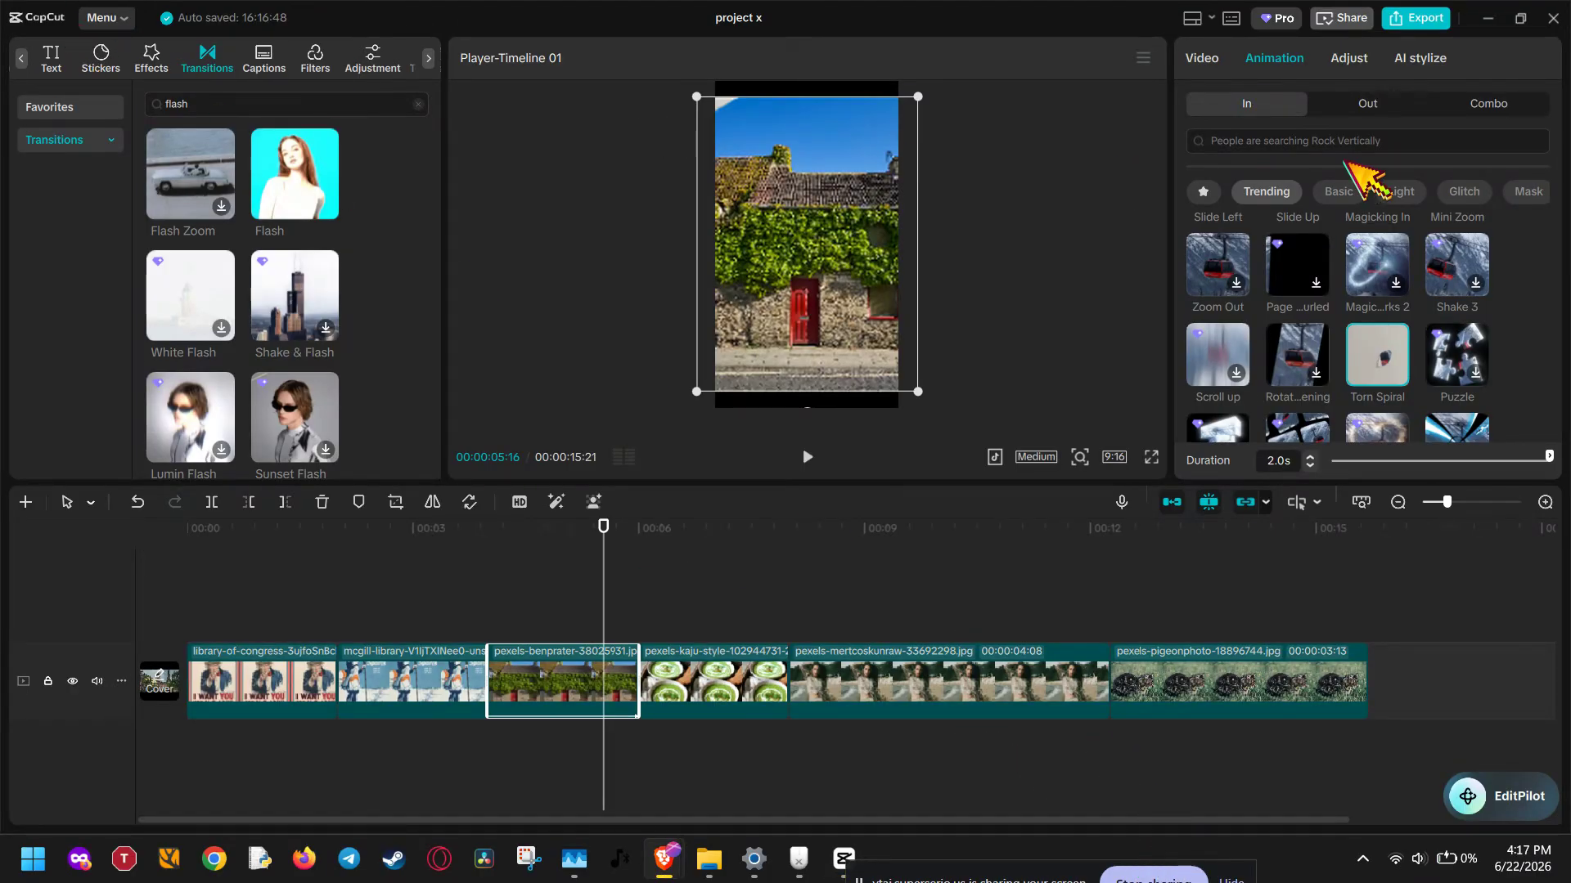
click(1423, 18)
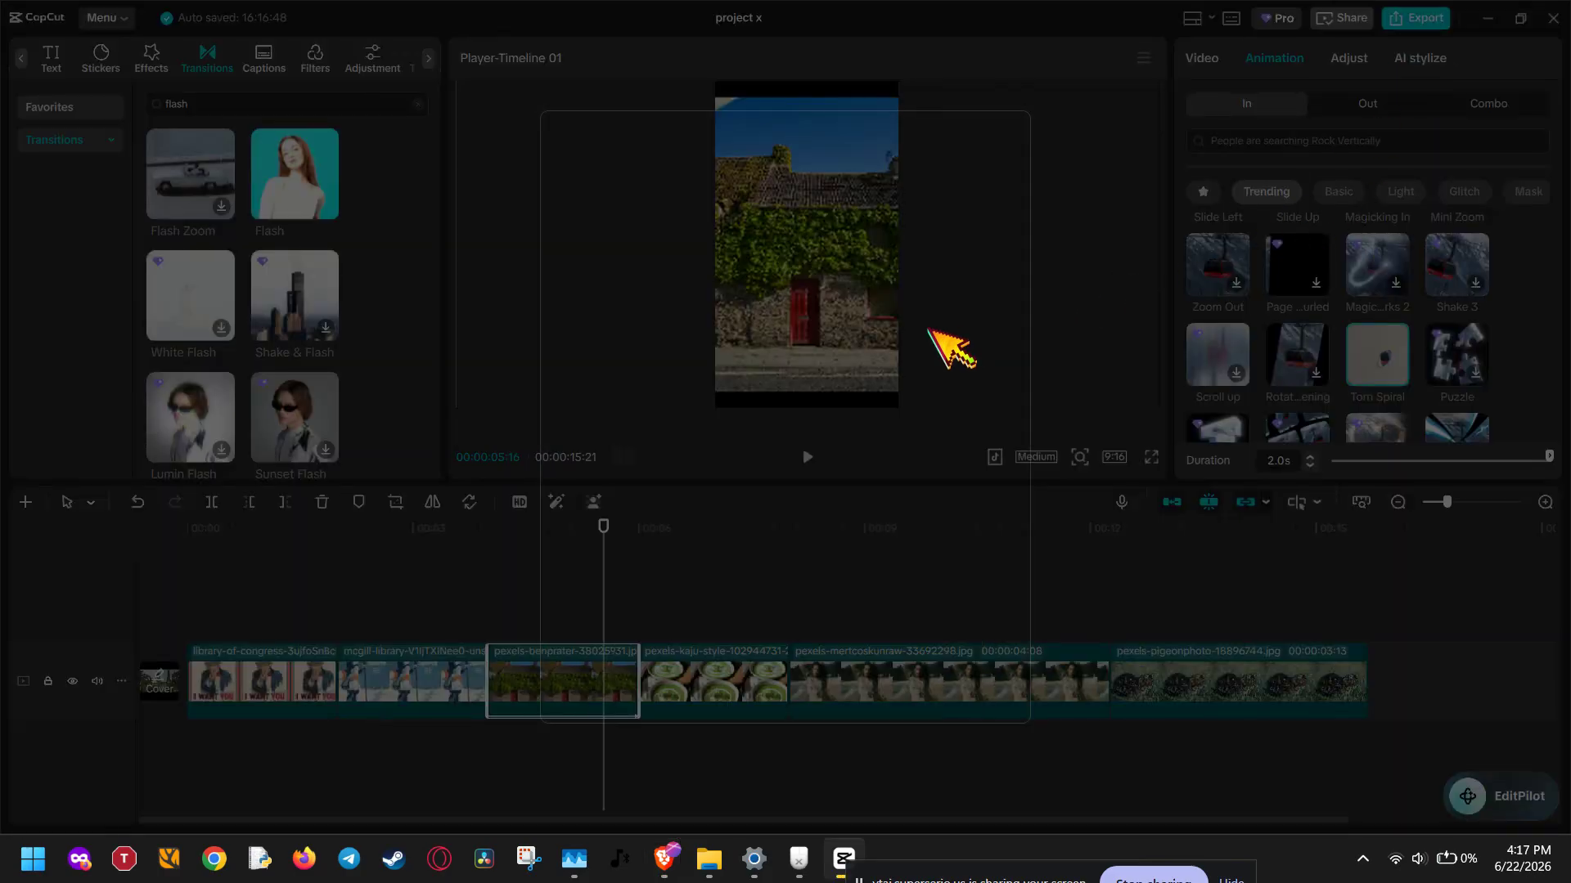